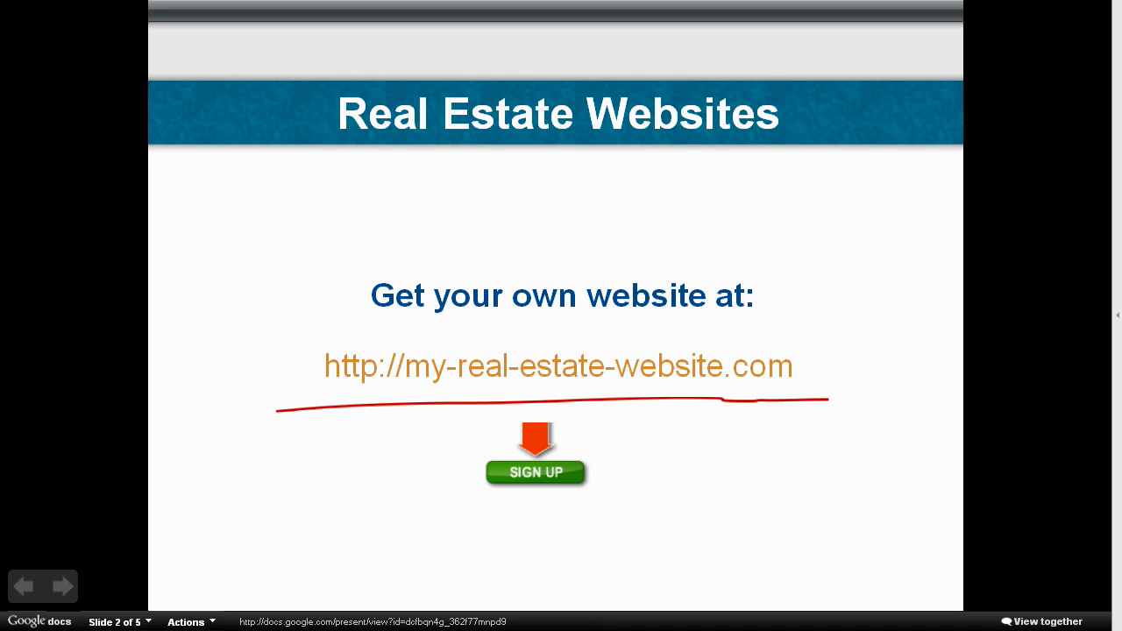
Advance the presentation through the Recorded in HD, contact details and comment form slides.
key(Right)
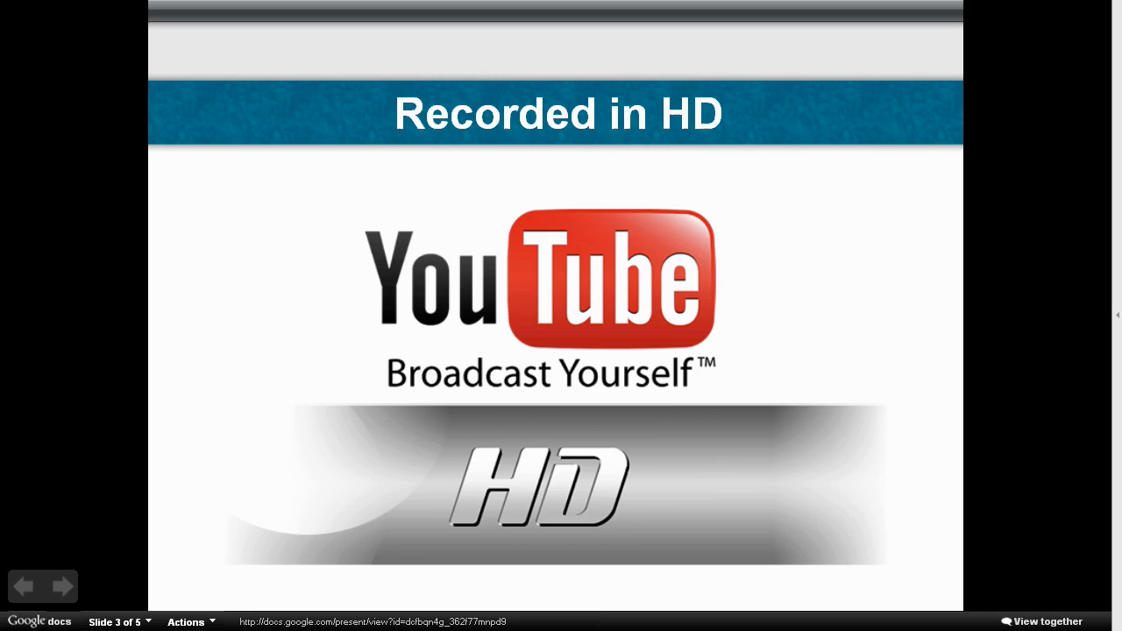
key(Right)
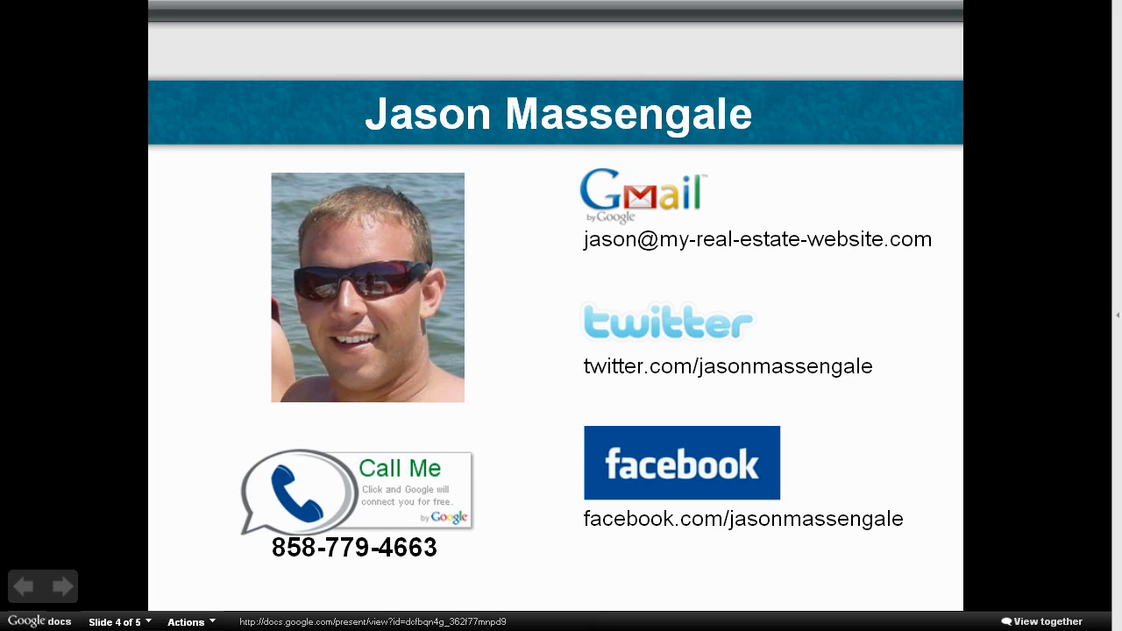
key(Right)
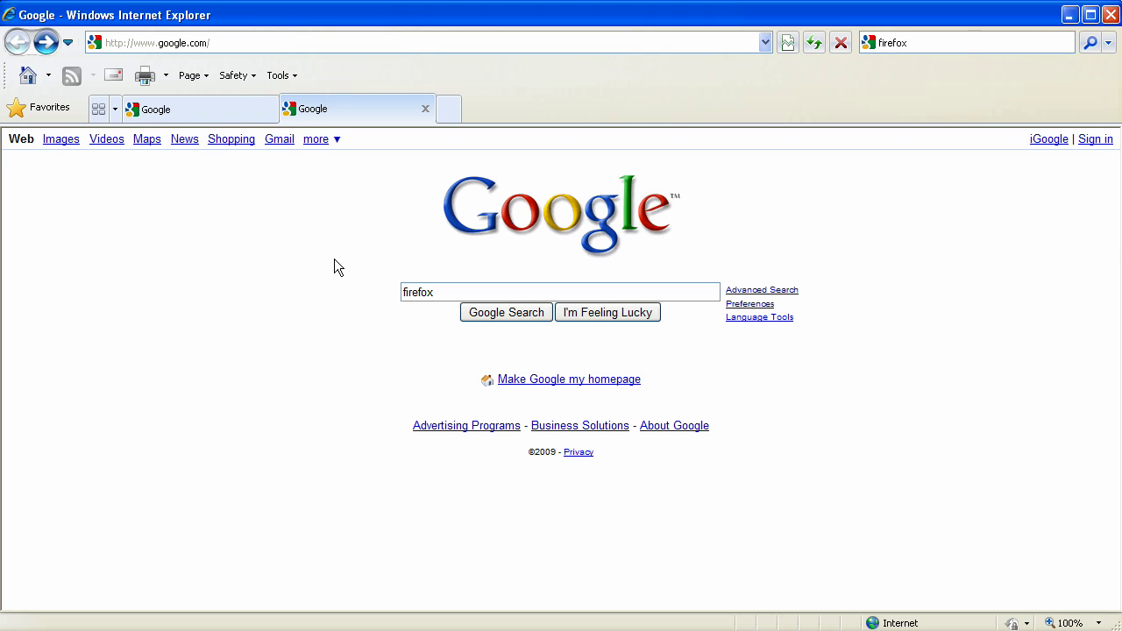
Search Google for firefox and open the Firefox download page on mozilla.com.
key(Return)
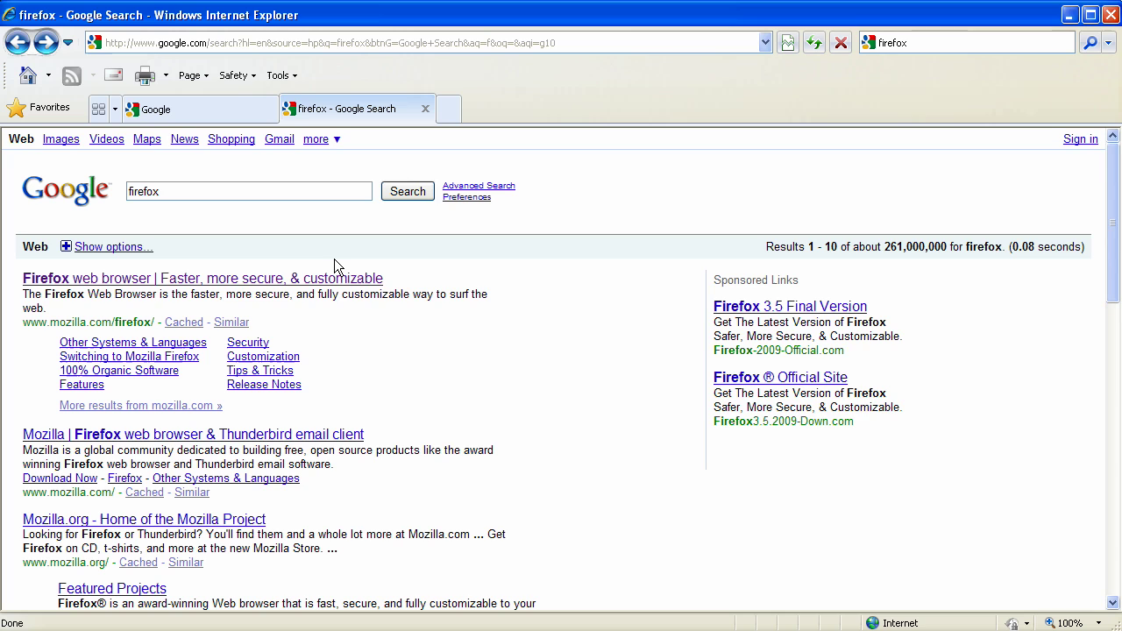
click(286, 279)
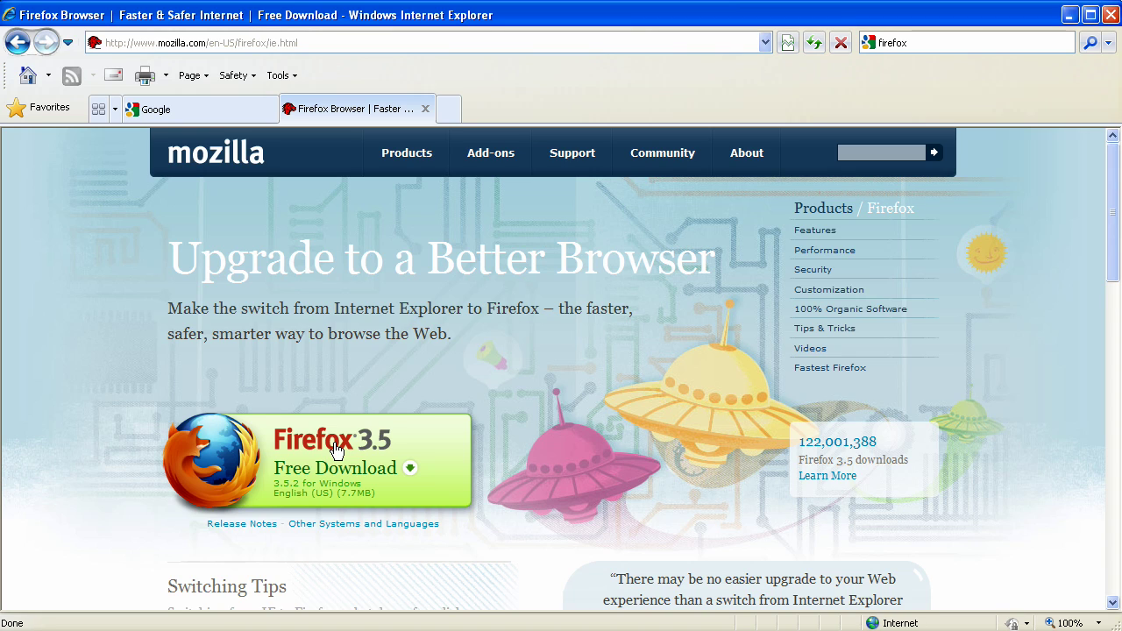
key(ctrl+Tab)
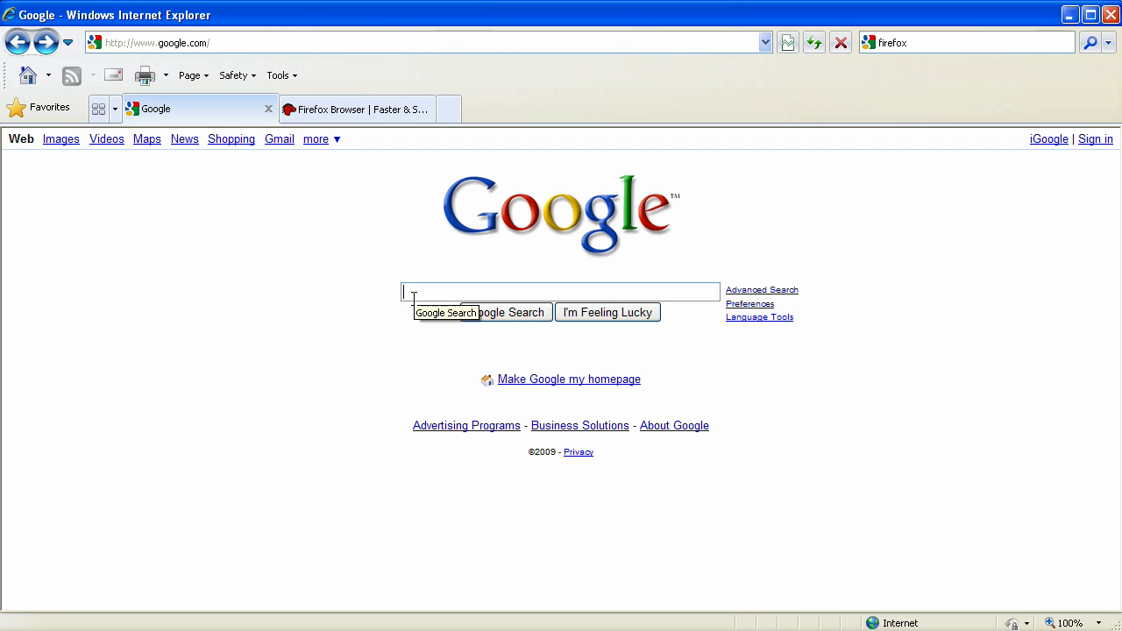
Search for picasa, open the Picasa home page and start the Picasa 3 download.
text(picasa)
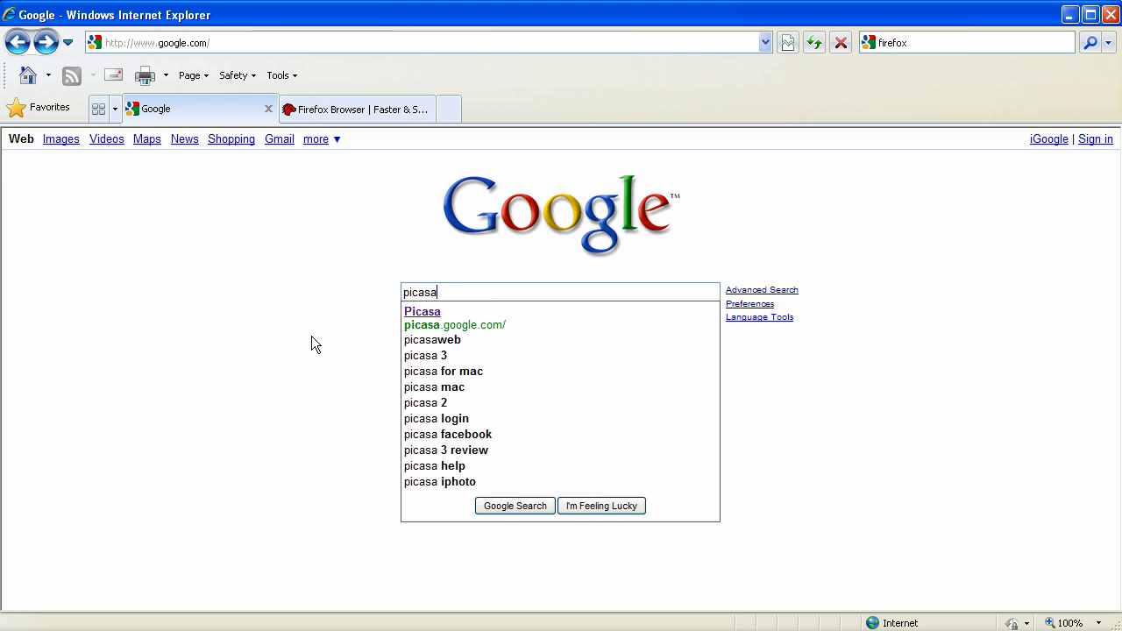
key(Down)
key(Return)
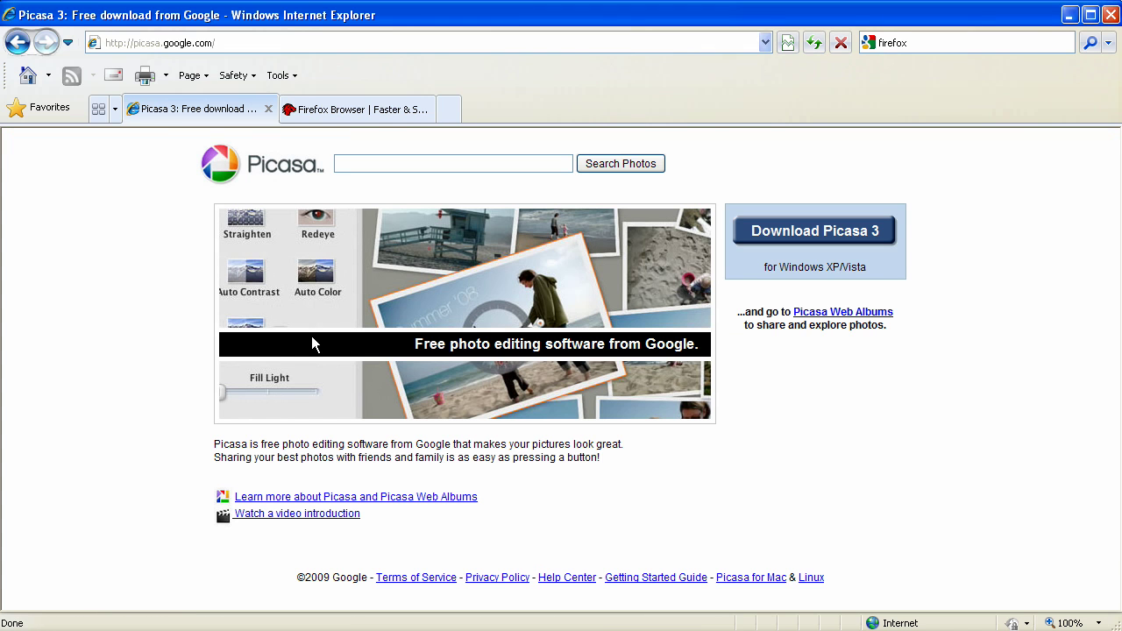
click(838, 235)
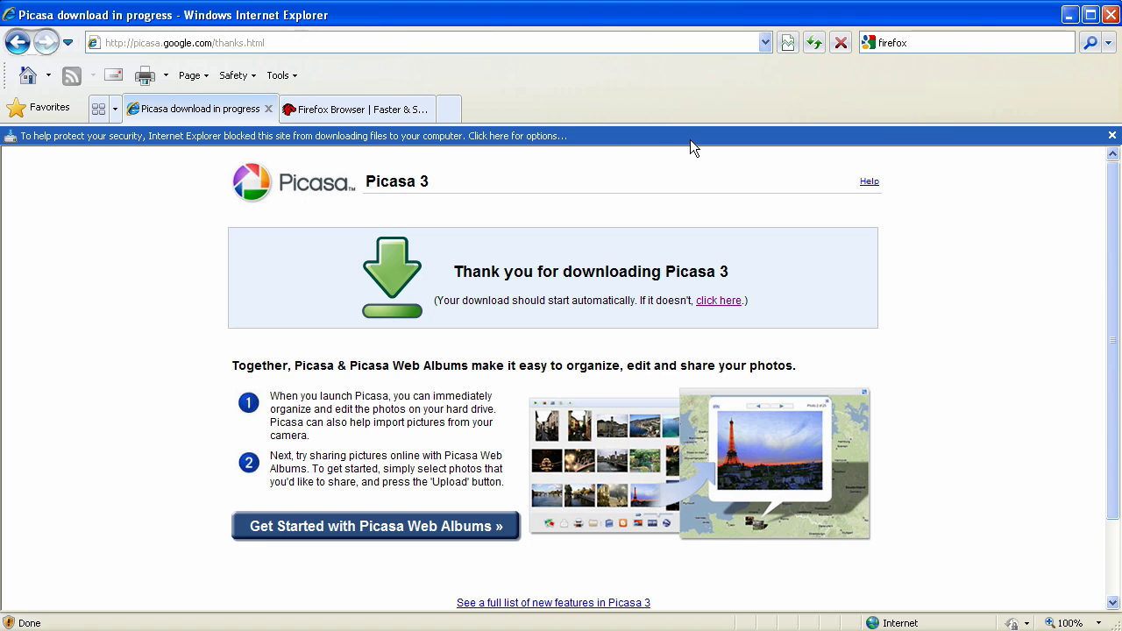
Allow the blocked download, request picasa3-setup.exe again, then cancel it.
click(635, 134)
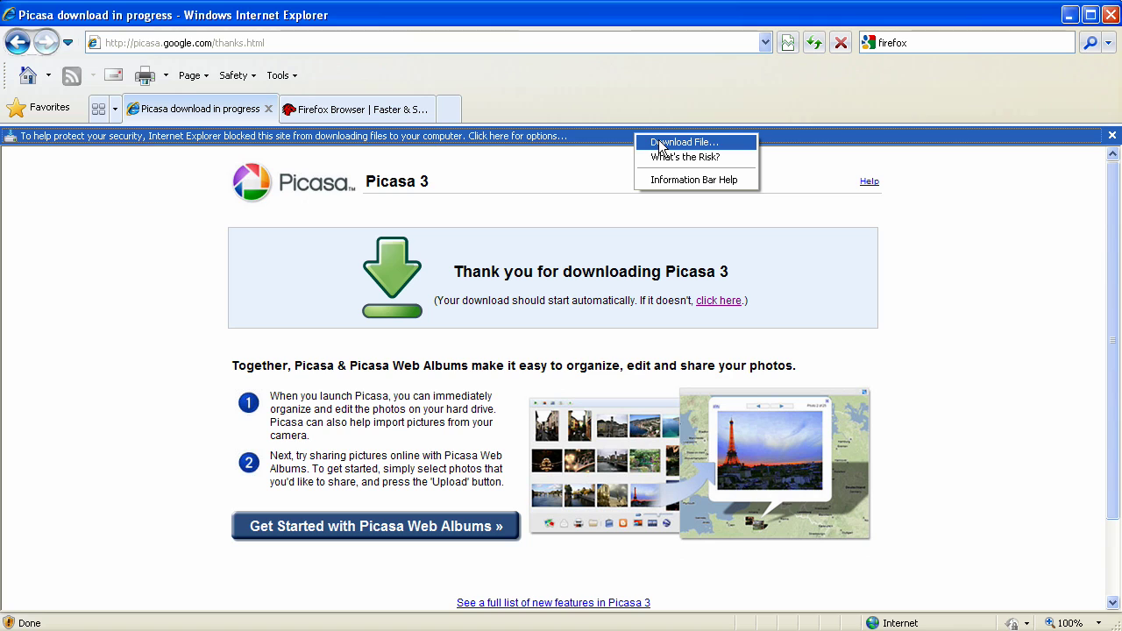
click(675, 142)
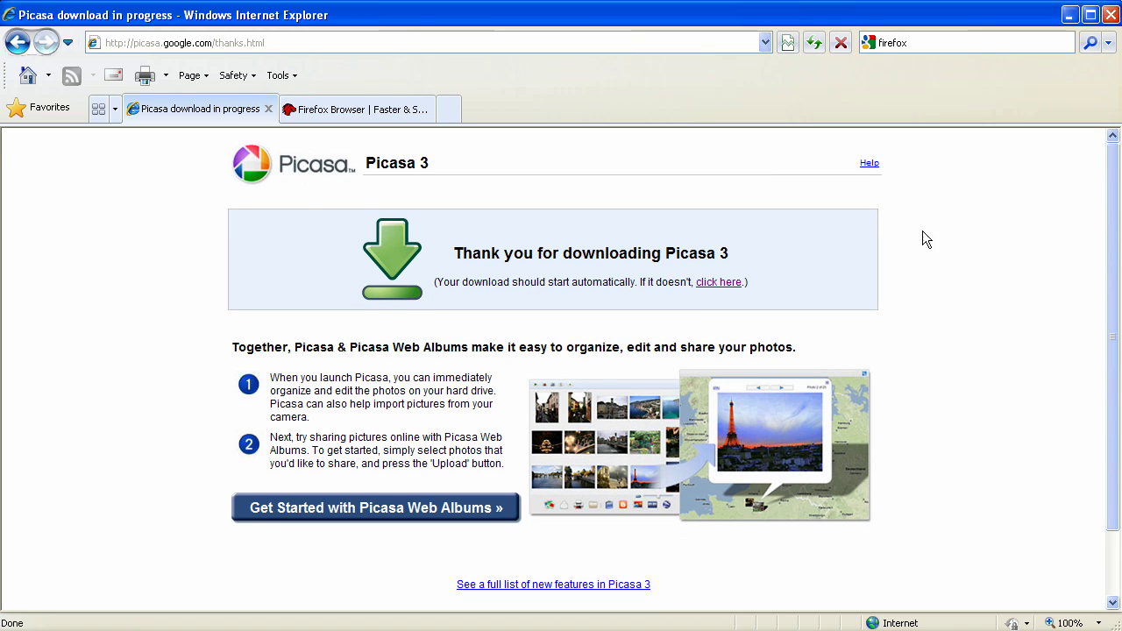
click(711, 284)
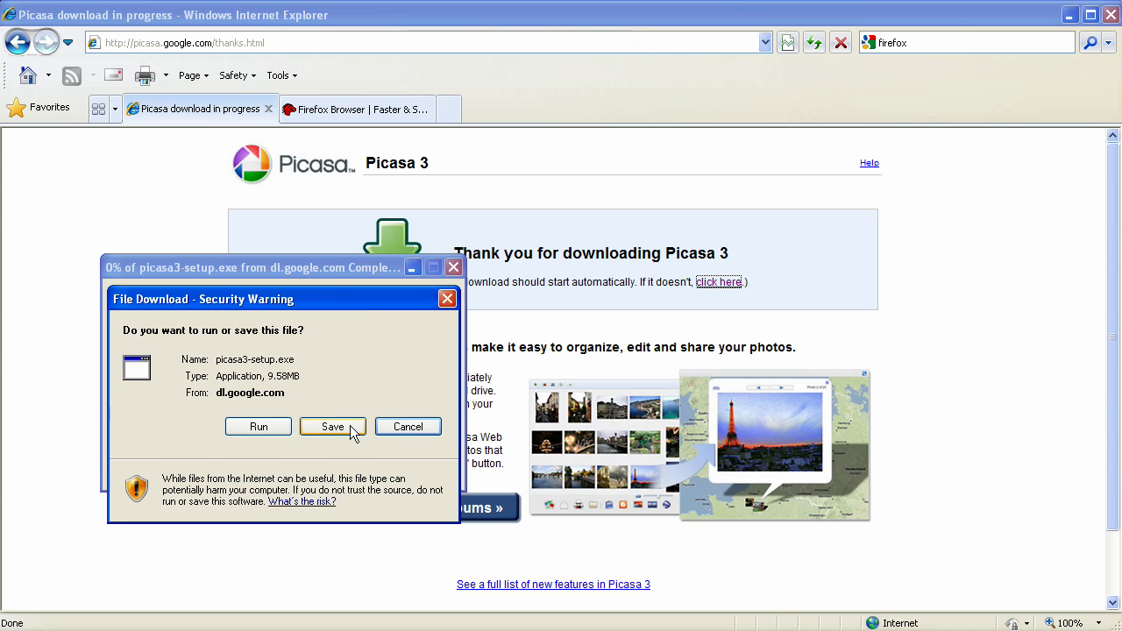
click(407, 428)
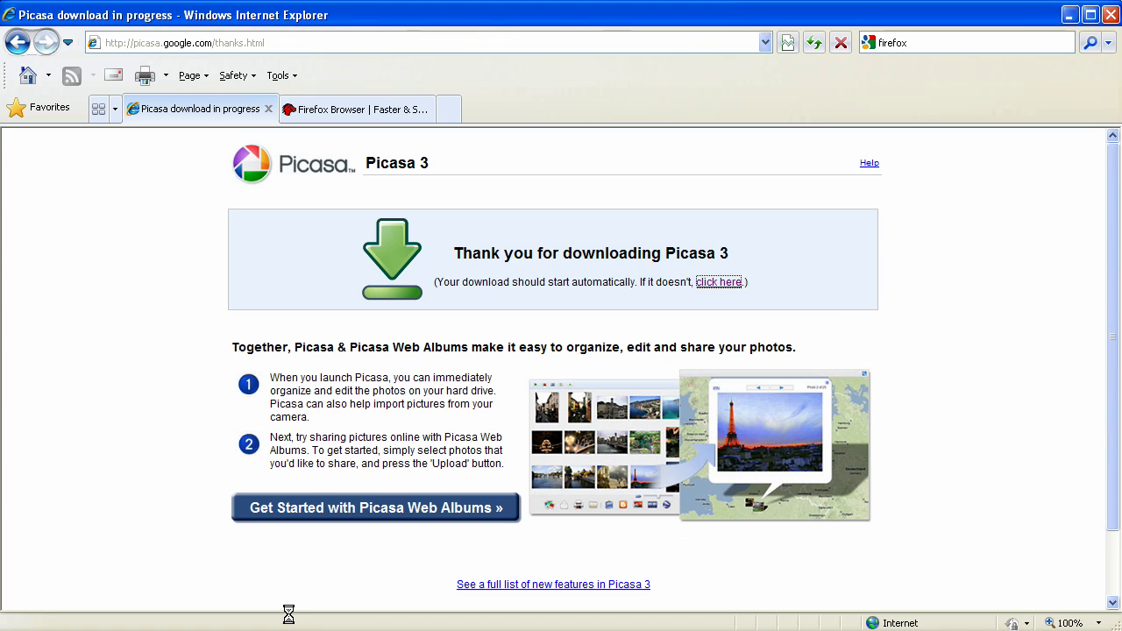
Confirm the Demo Photos folder is on the Desktop, then bring Picasa 3 to the front.
key(alt+Tab)
key(alt+Tab)
key(Tab)
key(Tab)
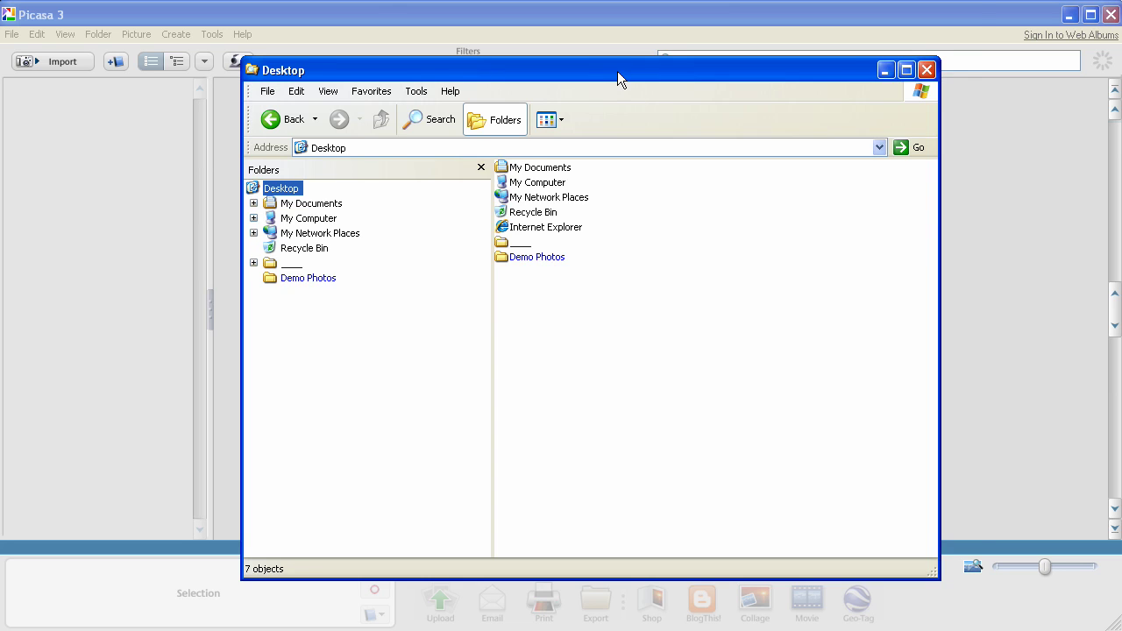
drag(617, 71, 648, 21)
click(560, 199)
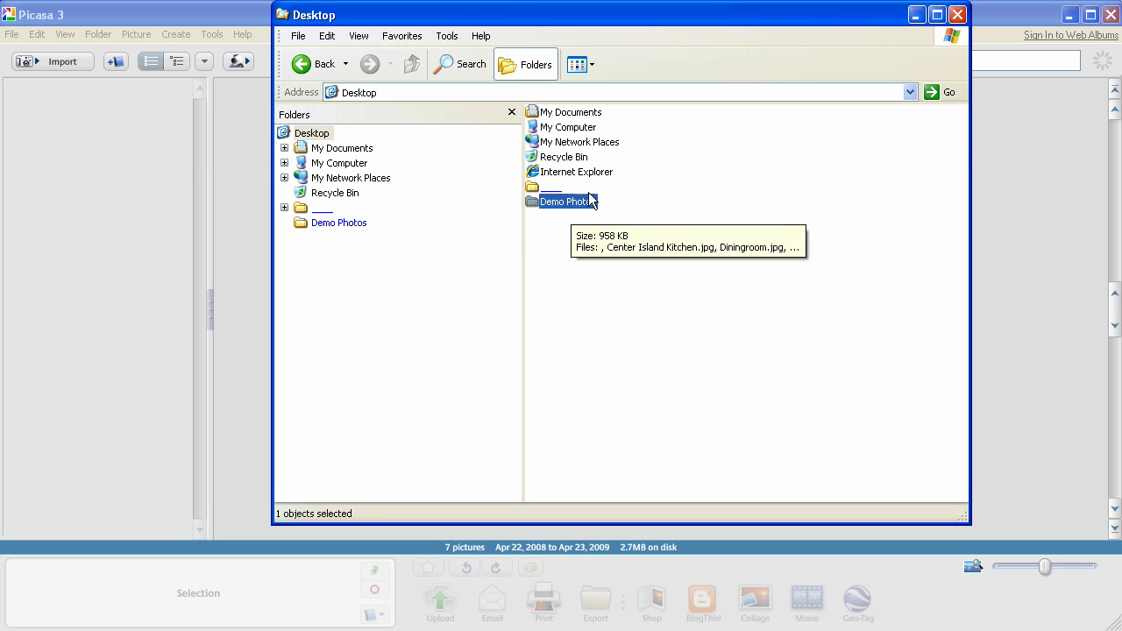
click(1008, 18)
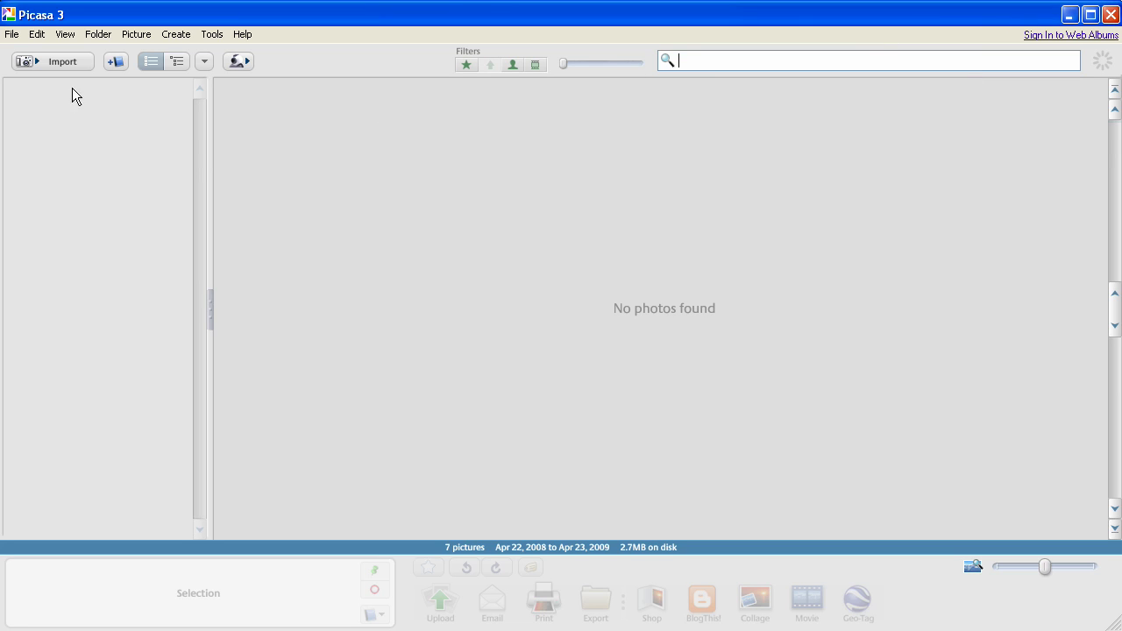
Add the Desktop's Demo Photos folder to the Picasa library with Scan Once.
click(10, 35)
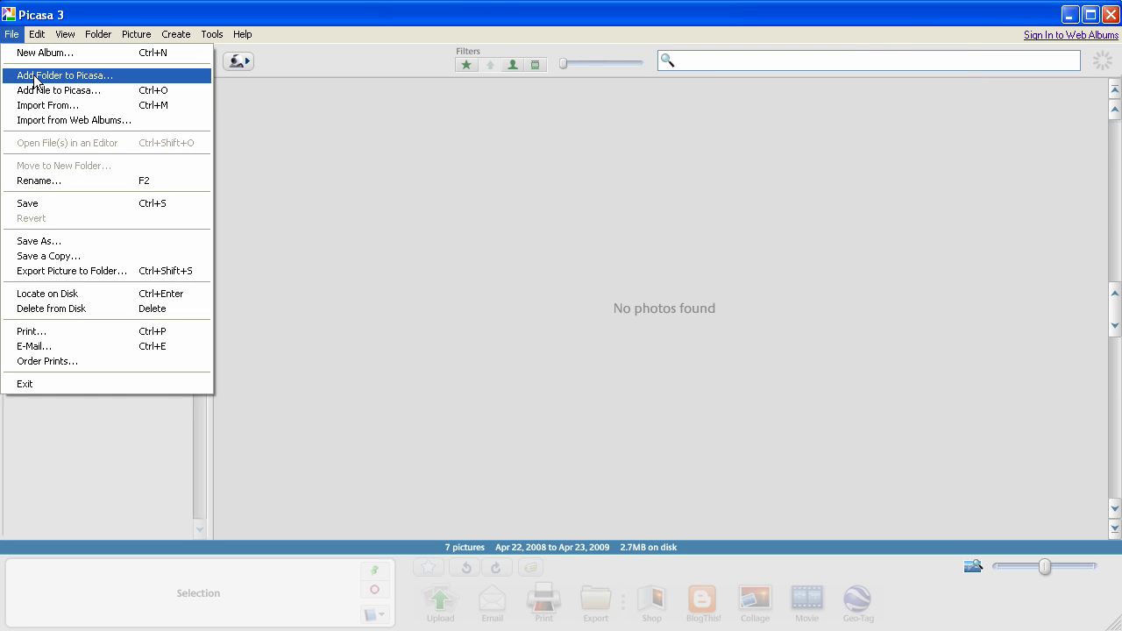
click(65, 76)
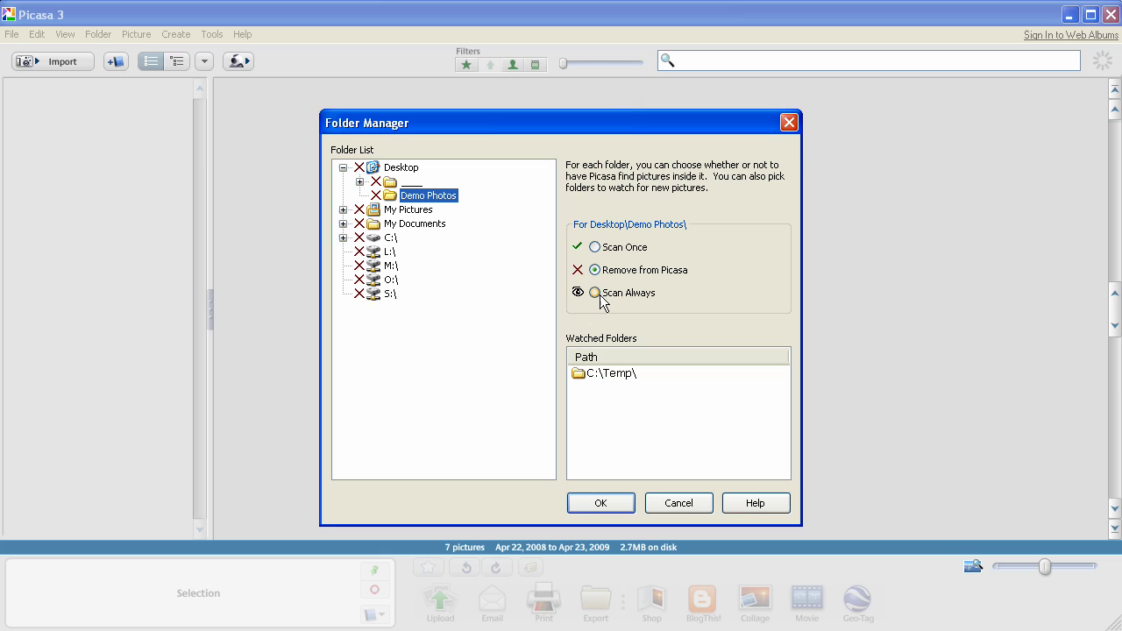
click(594, 249)
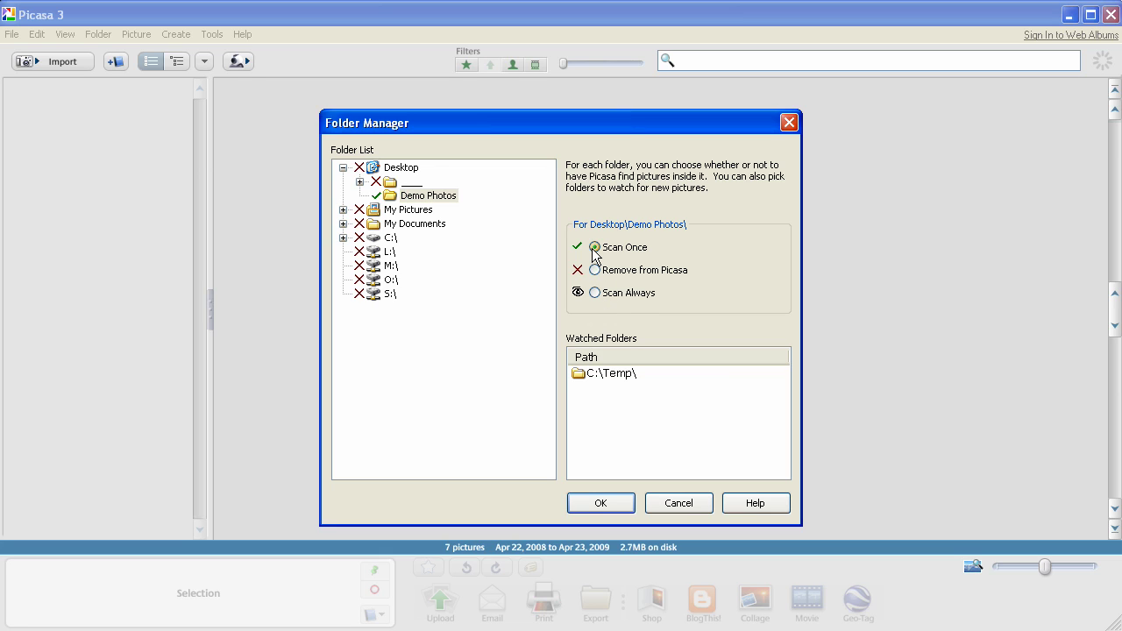
click(593, 506)
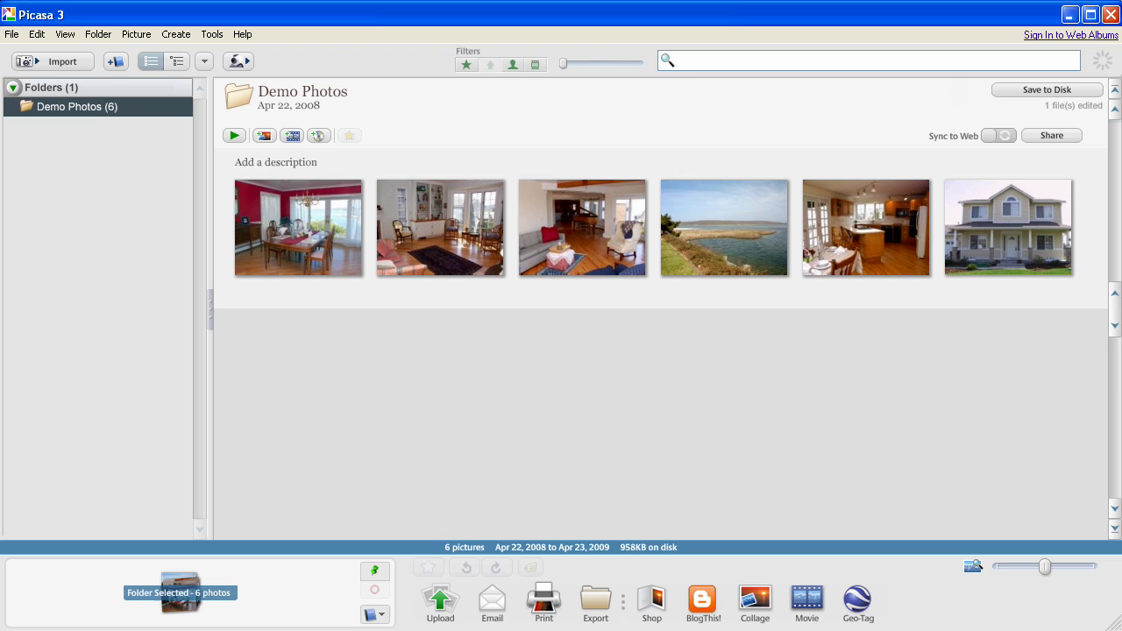
Show the Edit Property Photos slide, then return to the Picasa library.
key(alt+Tab)
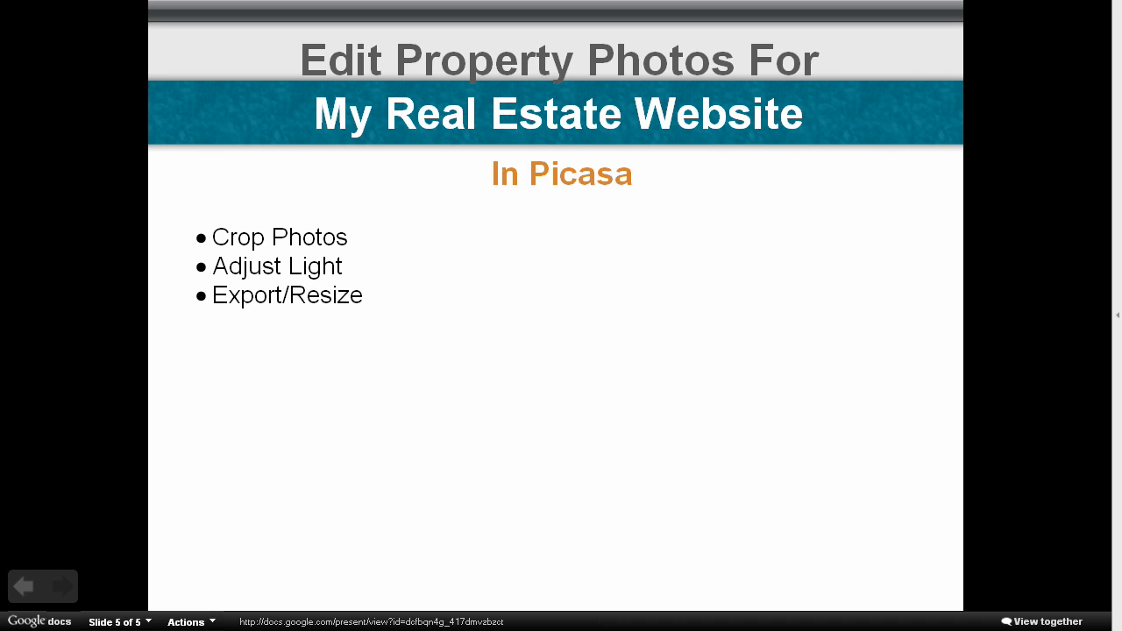
key(alt+Tab)
Crop Diningroom.jpg to a full-width 16:10 Widescreen frame set slightly lower, giving 940x588.
double_click(307, 256)
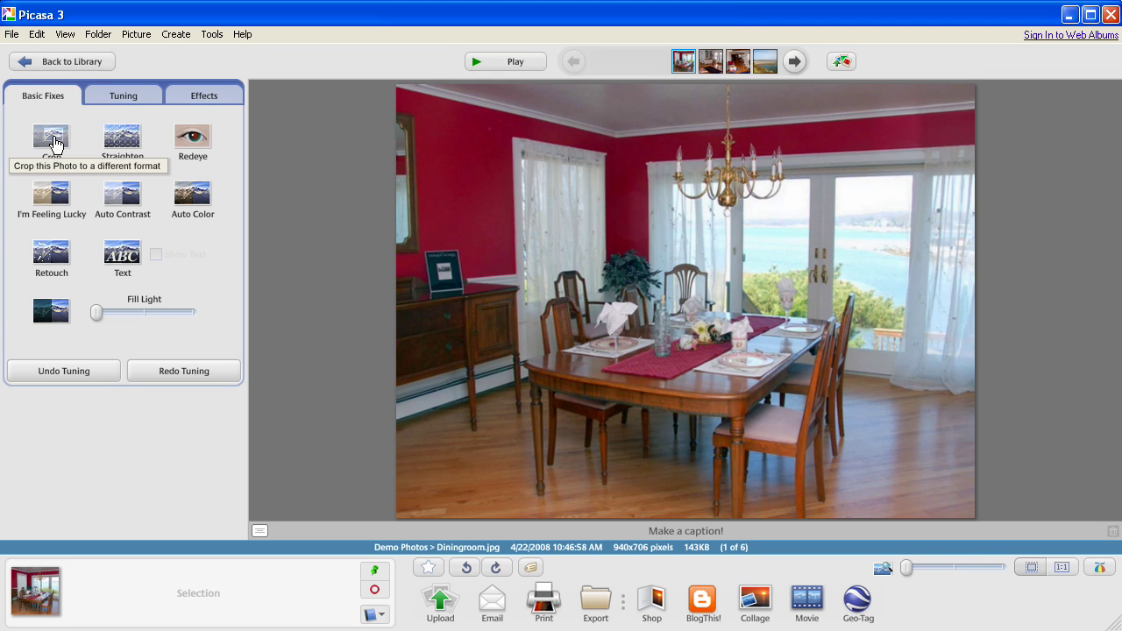
click(54, 142)
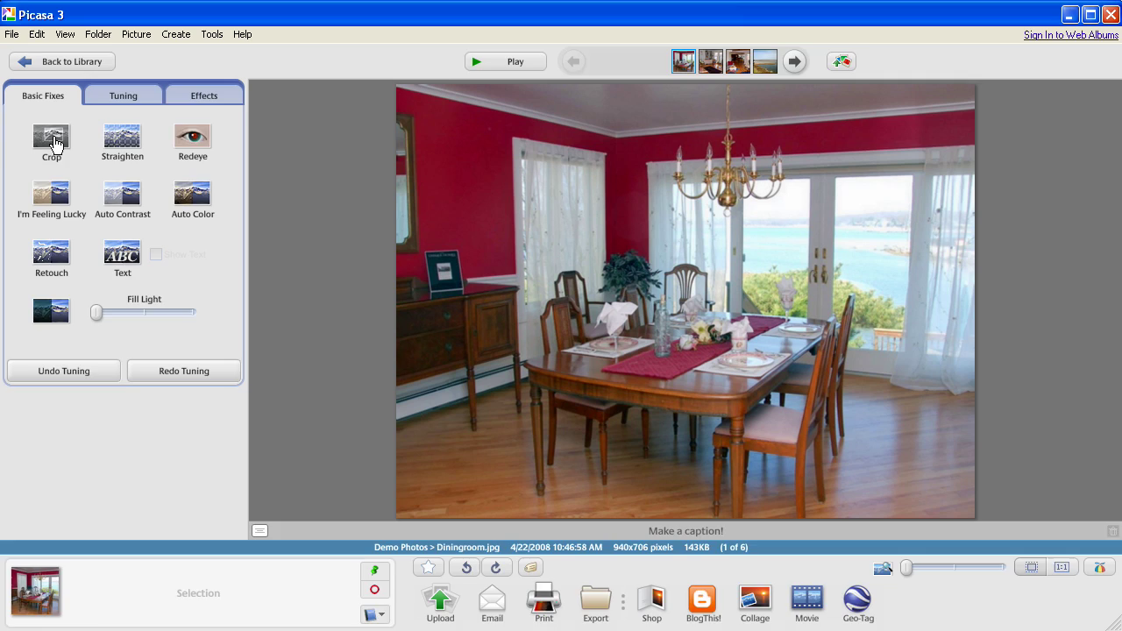
click(227, 204)
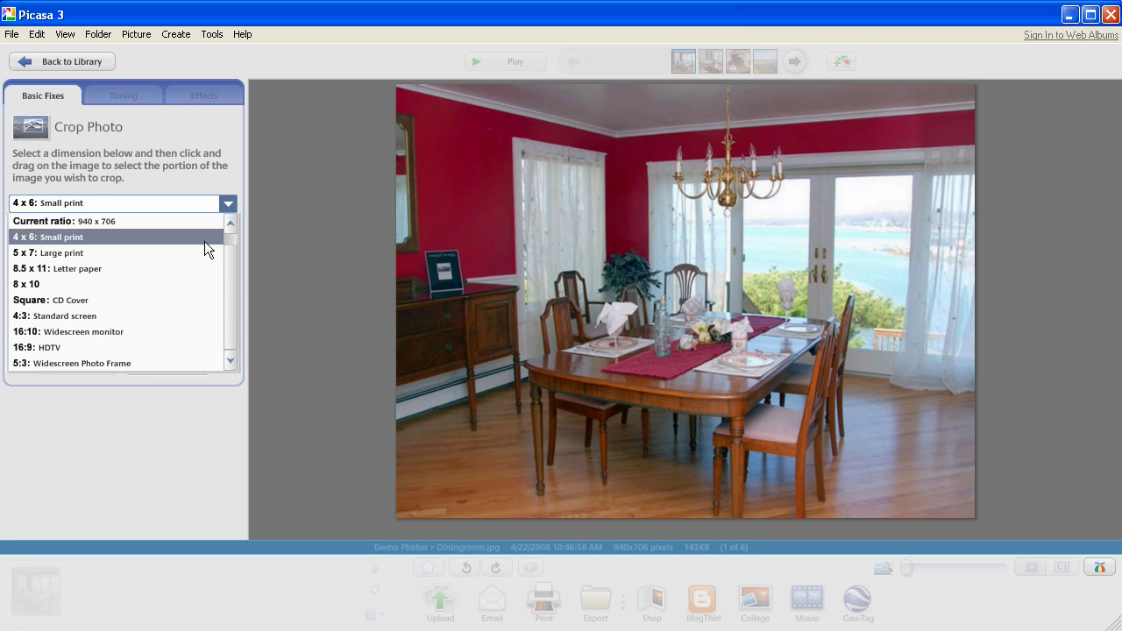
click(110, 331)
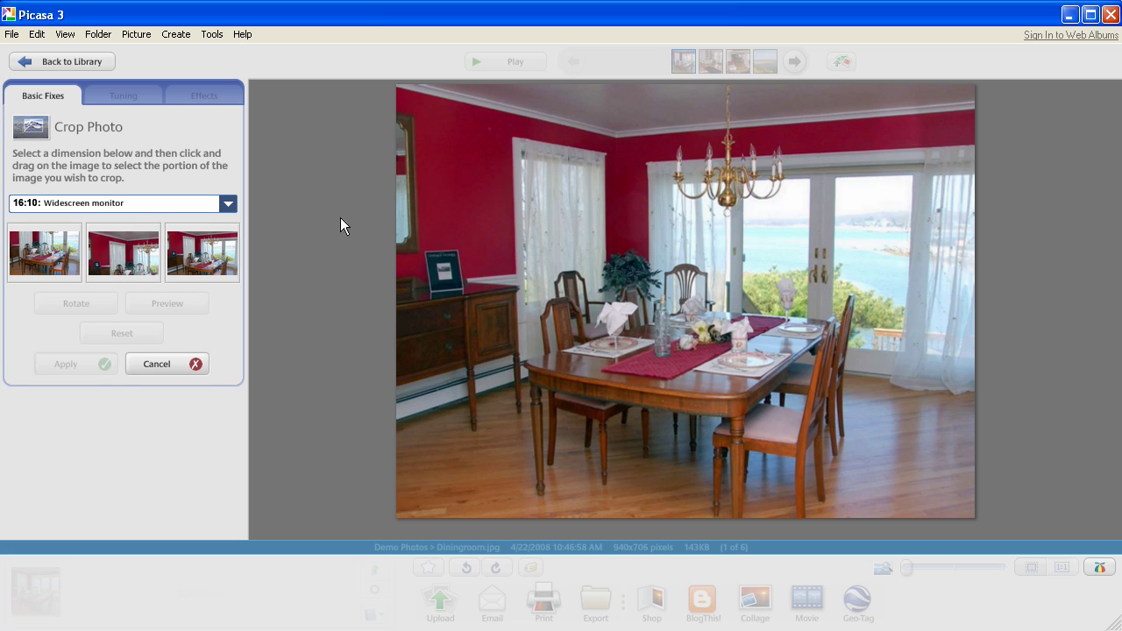
drag(397, 108, 980, 464)
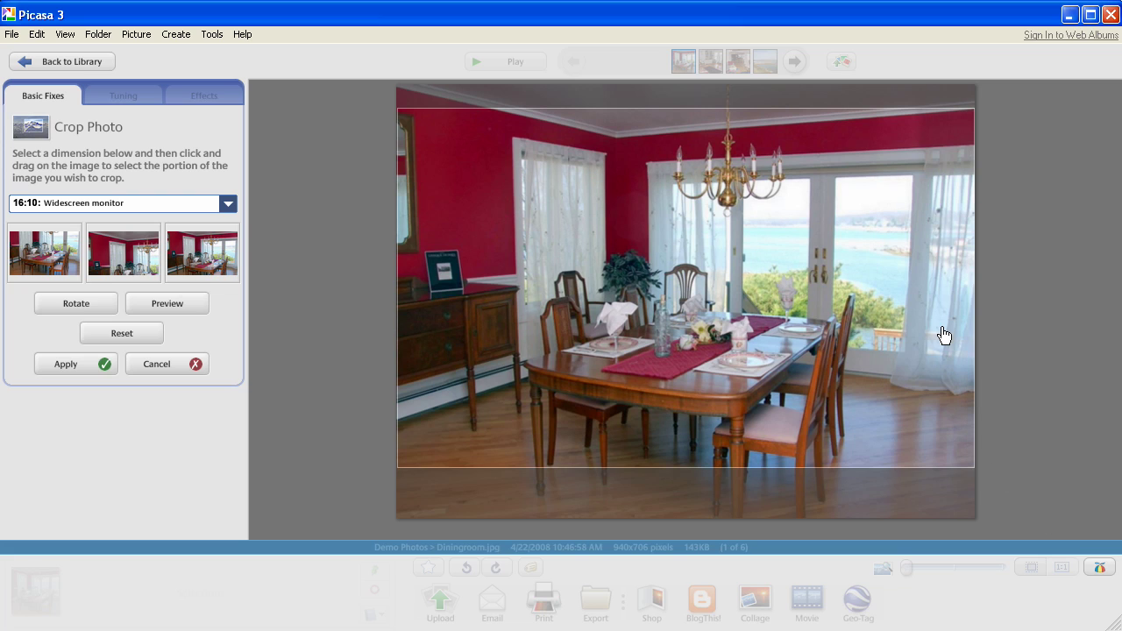
drag(400, 468, 399, 471)
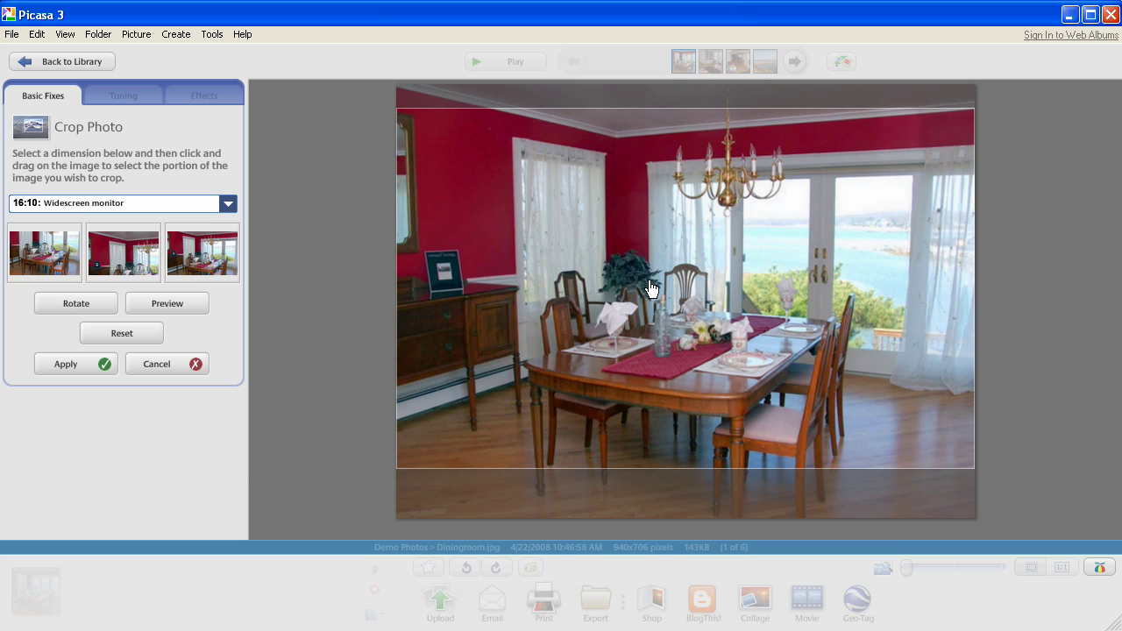
drag(651, 289, 649, 306)
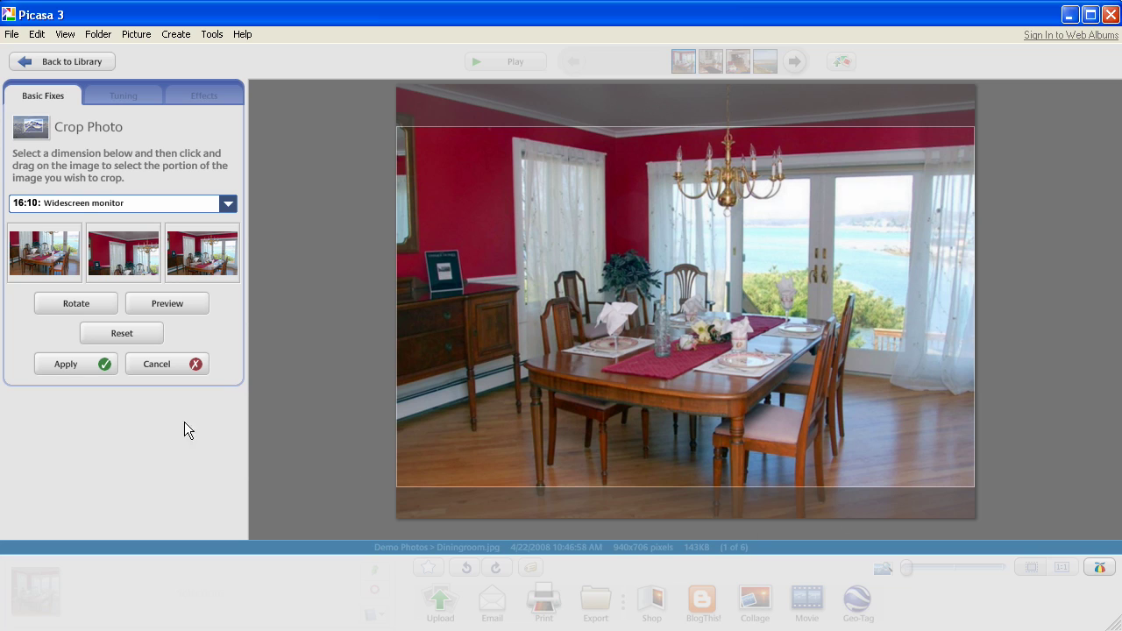
click(82, 366)
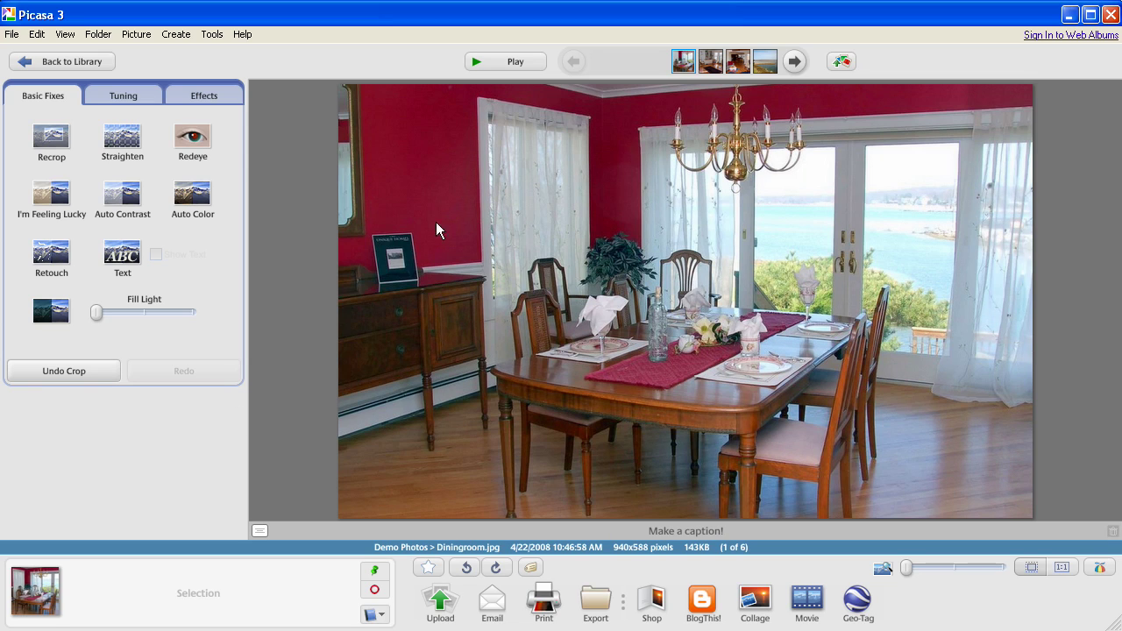
Try Fill Light and Shadows adjustments on Diningroom.jpg, then reset both sliders to zero.
click(120, 103)
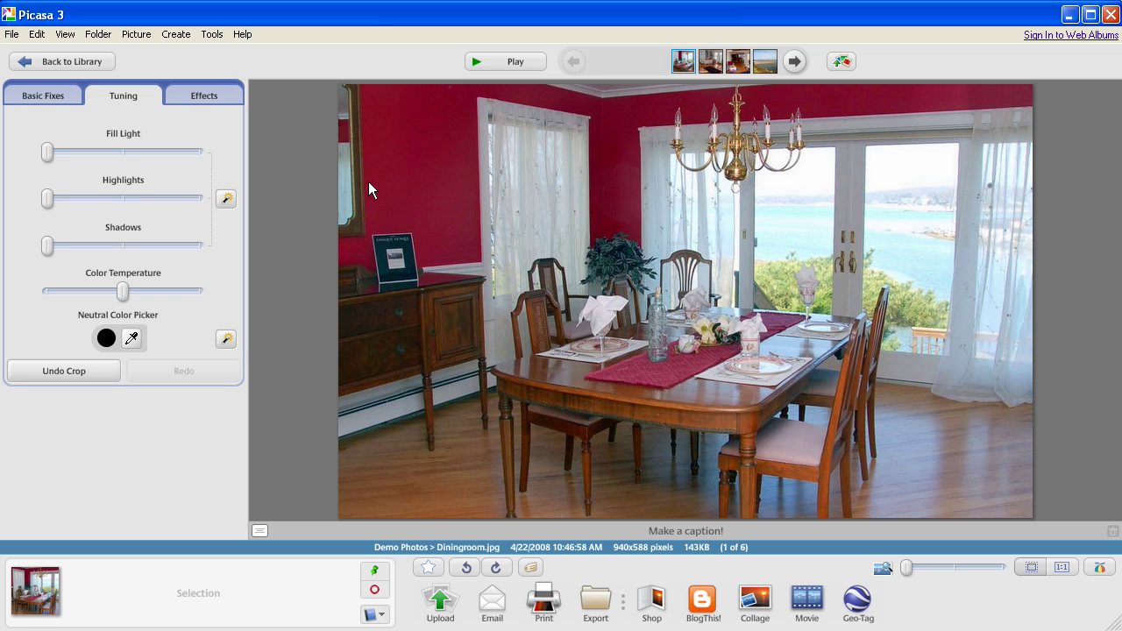
click(114, 153)
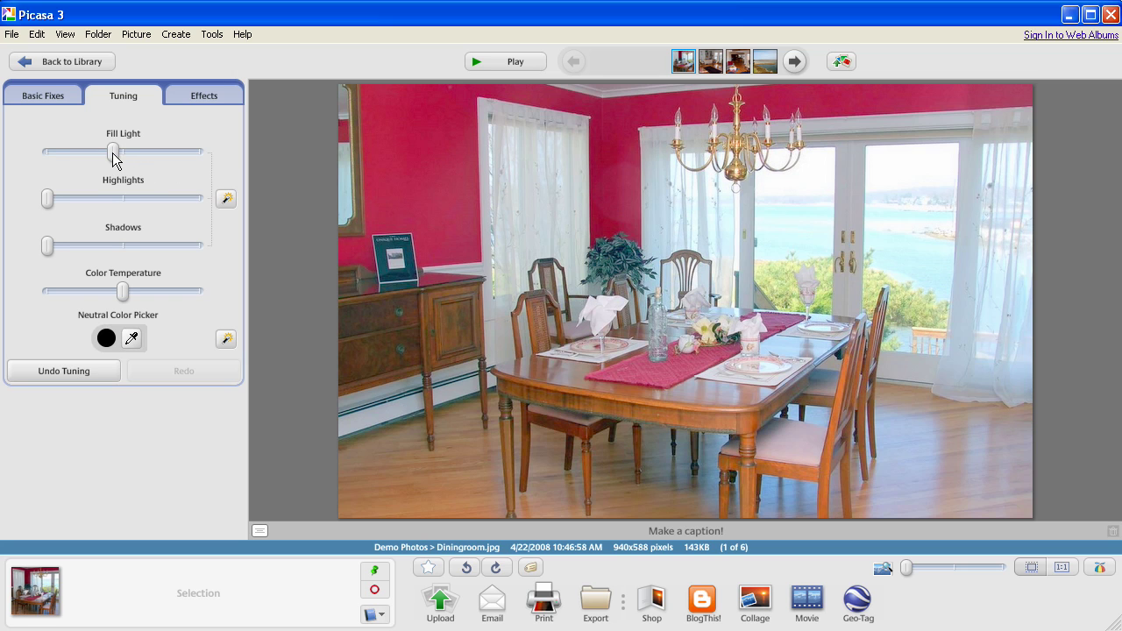
drag(112, 152, 78, 151)
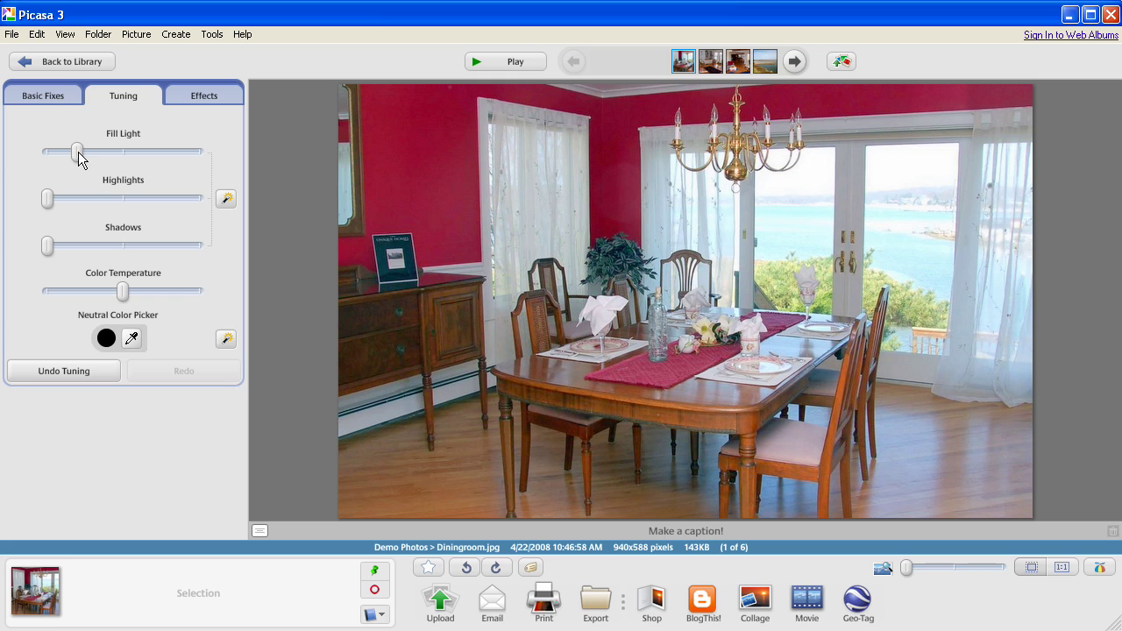
mouse_move(78, 152)
mouse_down()
mouse_move(161, 162)
mouse_move(68, 167)
mouse_move(93, 163)
mouse_move(83, 162)
mouse_up()
drag(49, 246, 63, 252)
drag(79, 165, 10, 163)
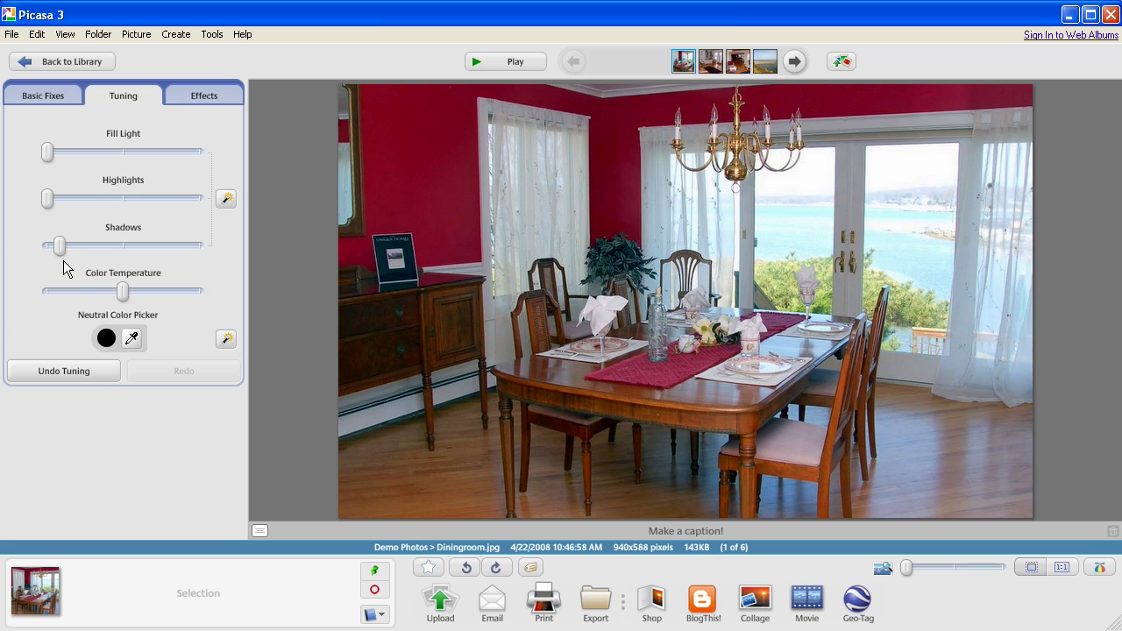
drag(67, 262, 12, 249)
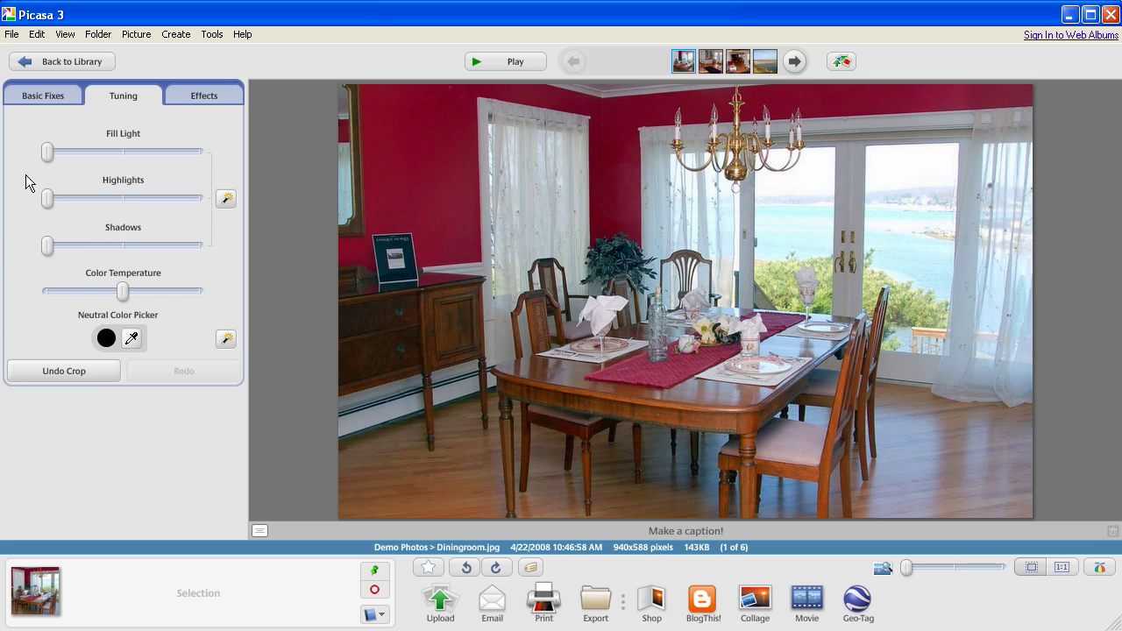
Crop Formal Living Room.jpg to 16:10, stretched to the left edge and moved up, giving 940x587.
click(794, 62)
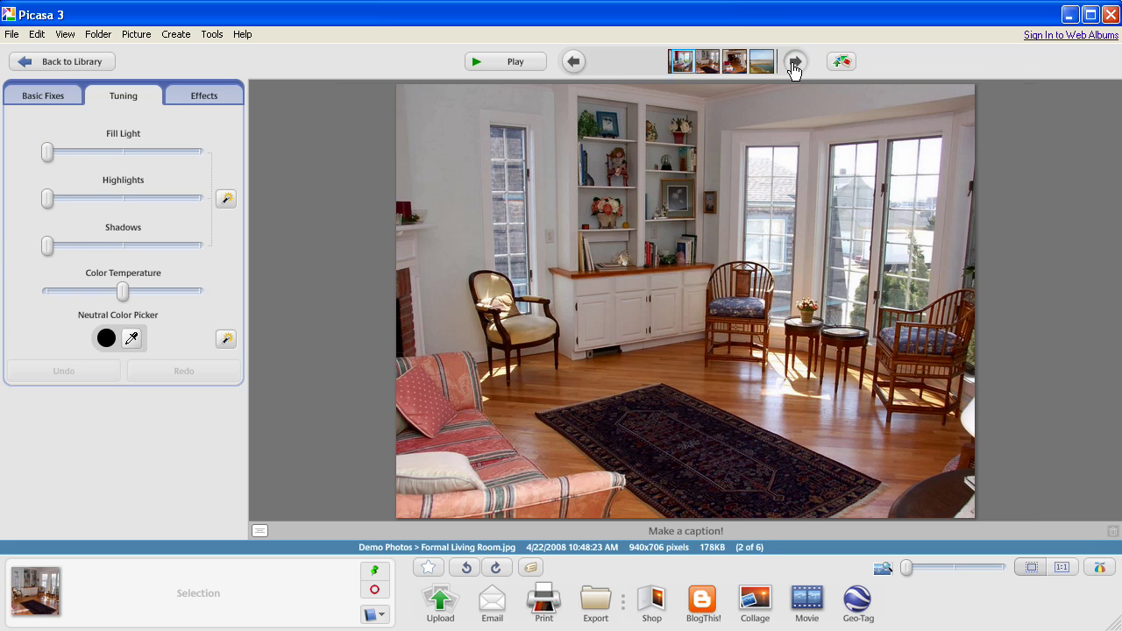
click(40, 96)
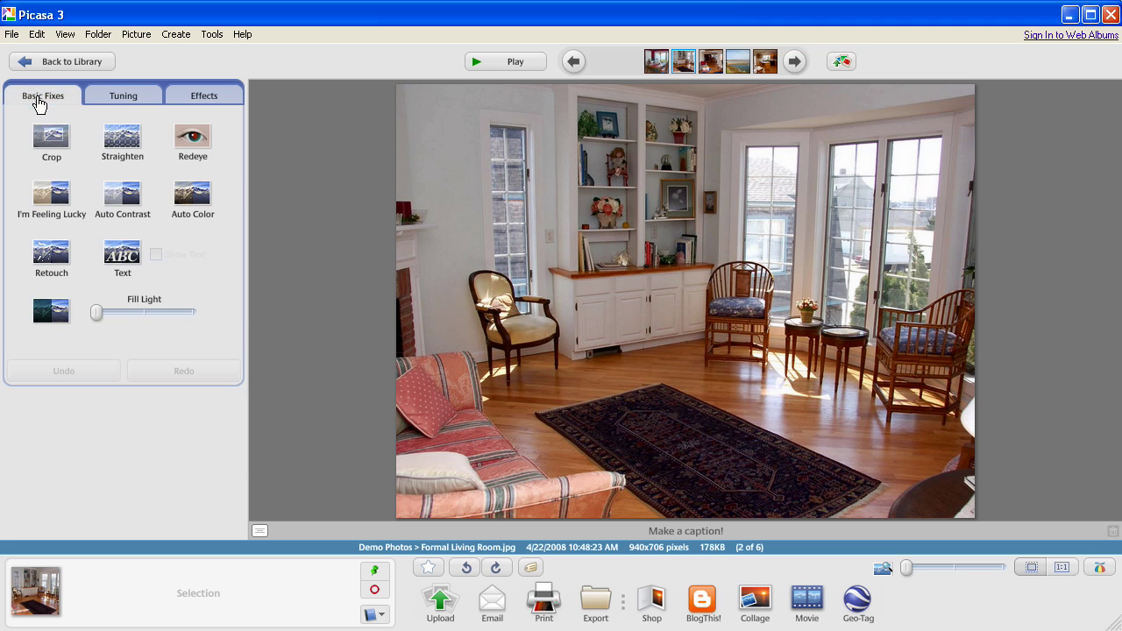
click(48, 136)
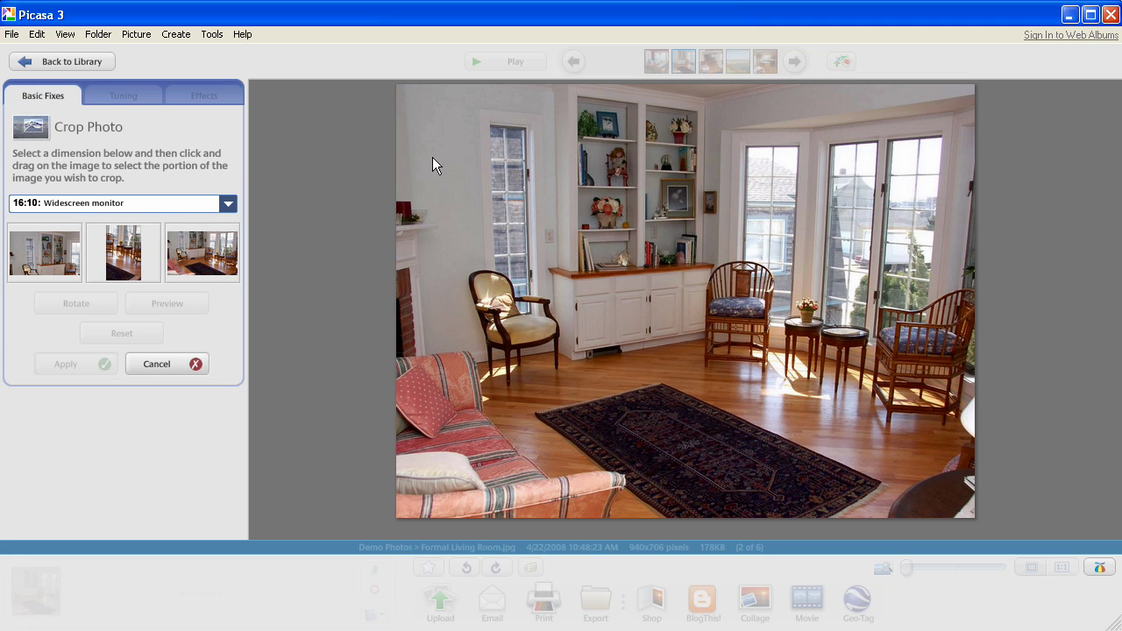
drag(432, 147, 975, 486)
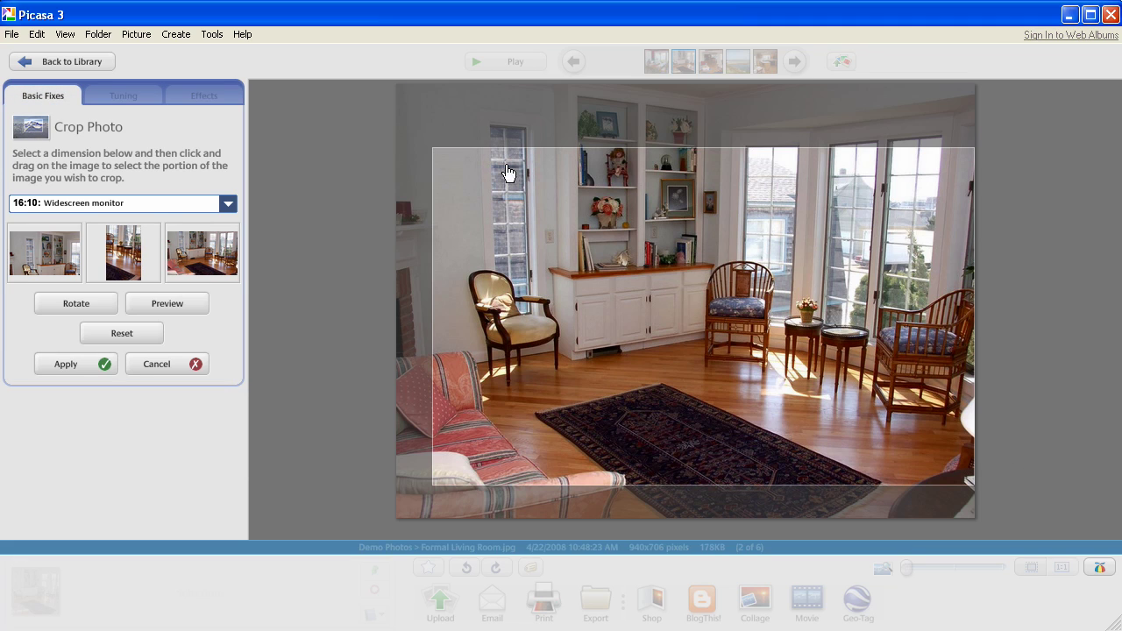
drag(432, 149, 360, 122)
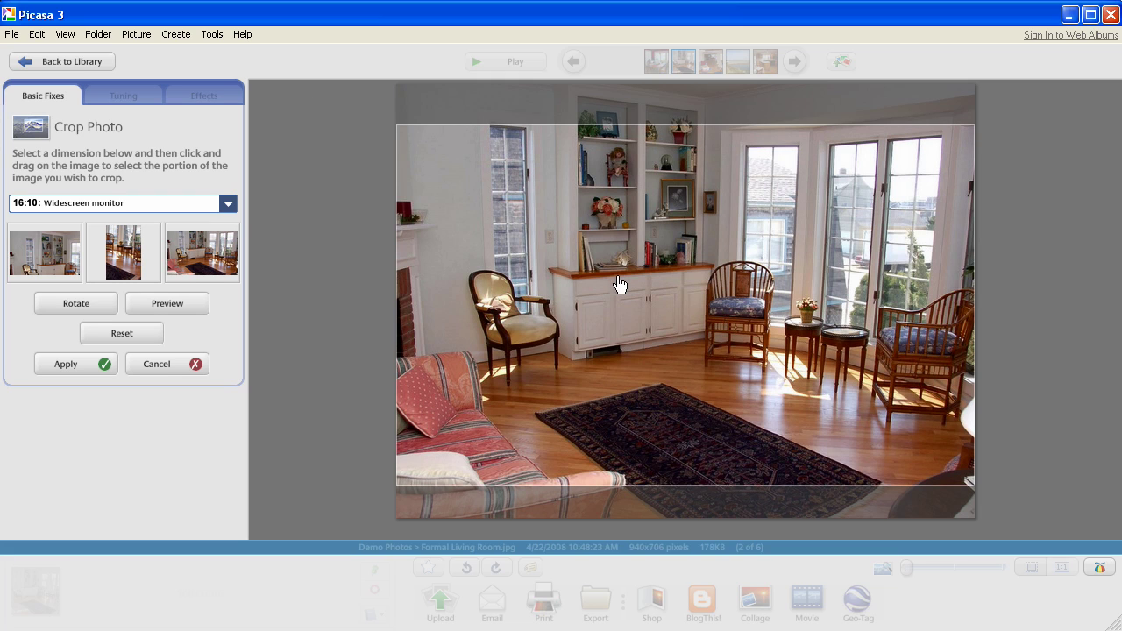
drag(621, 281, 618, 264)
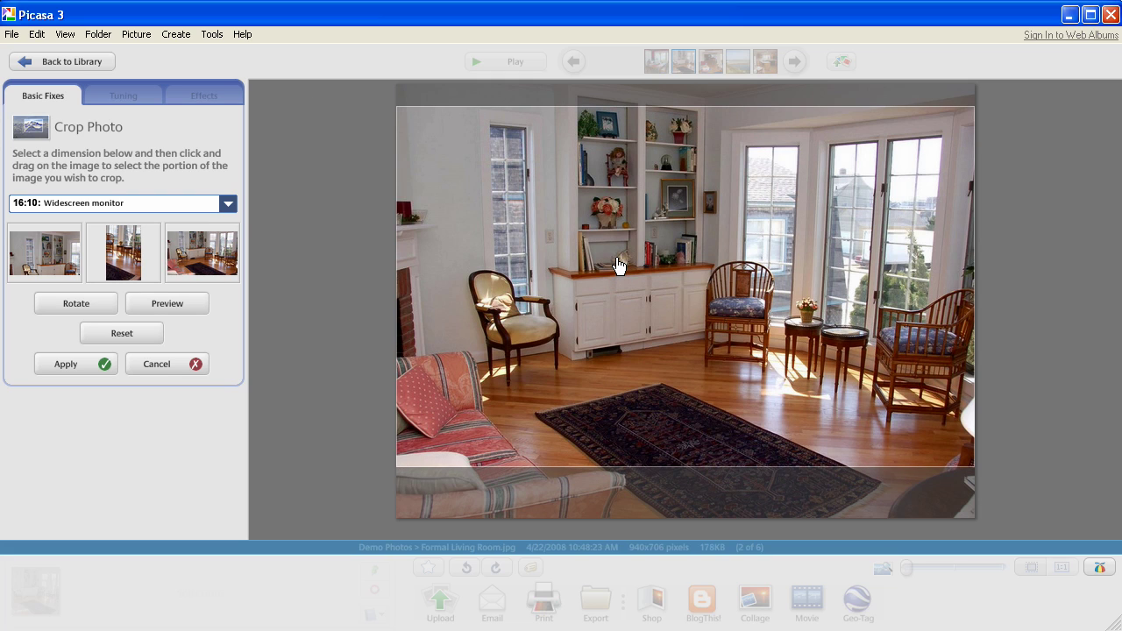
key(Return)
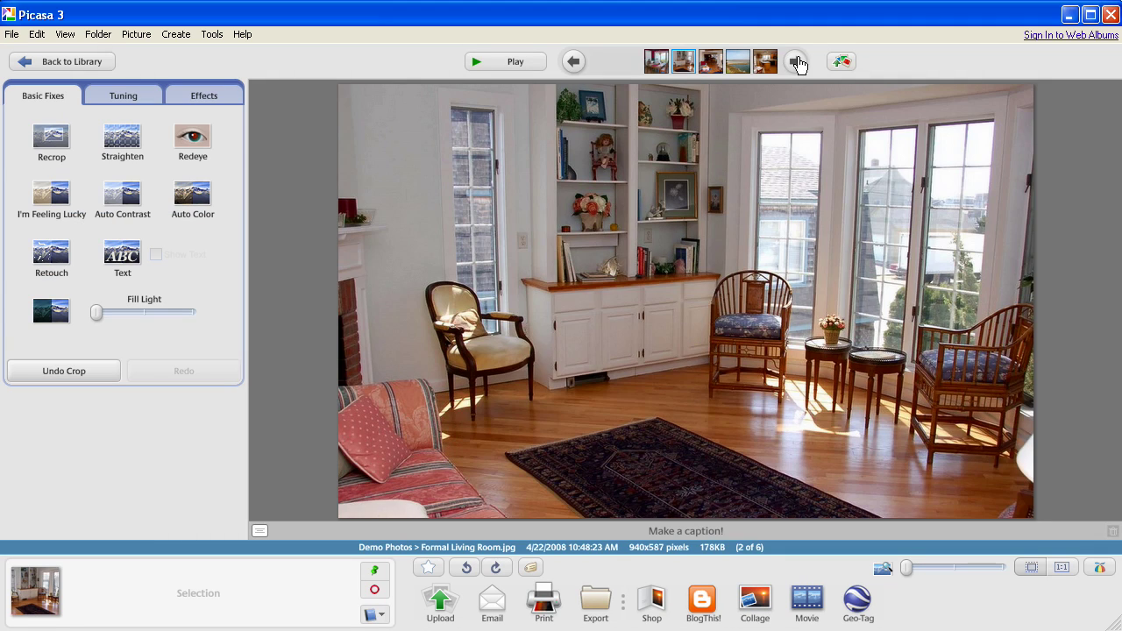
Crop Fam Room to Piano Gallery.jpg to 16:10, widened to the left border, giving 940x589.
click(794, 61)
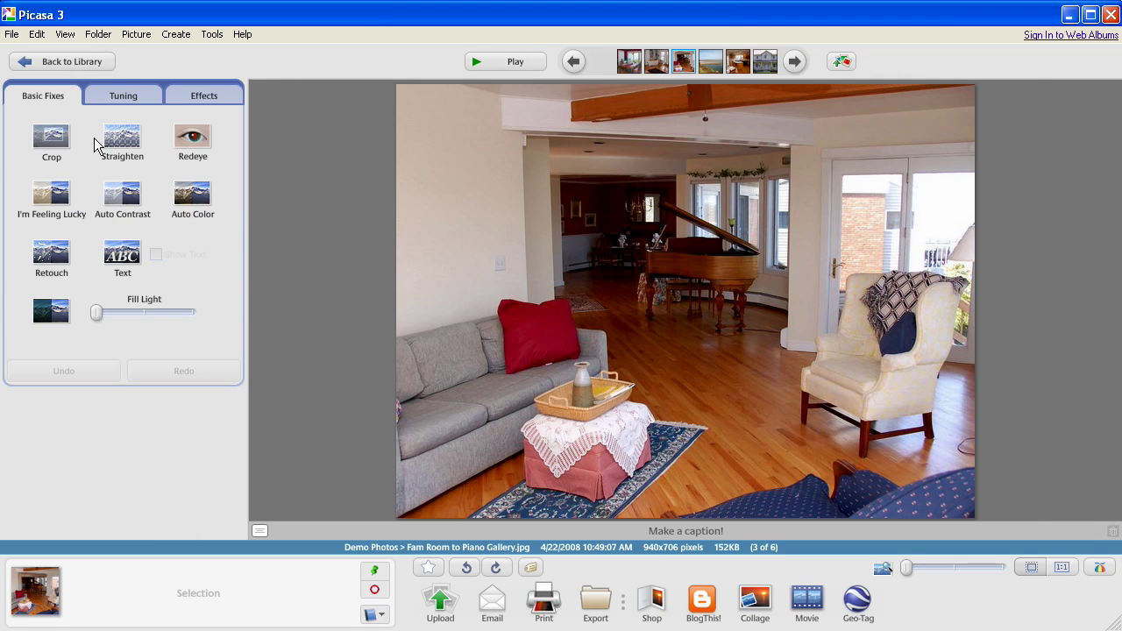
click(52, 142)
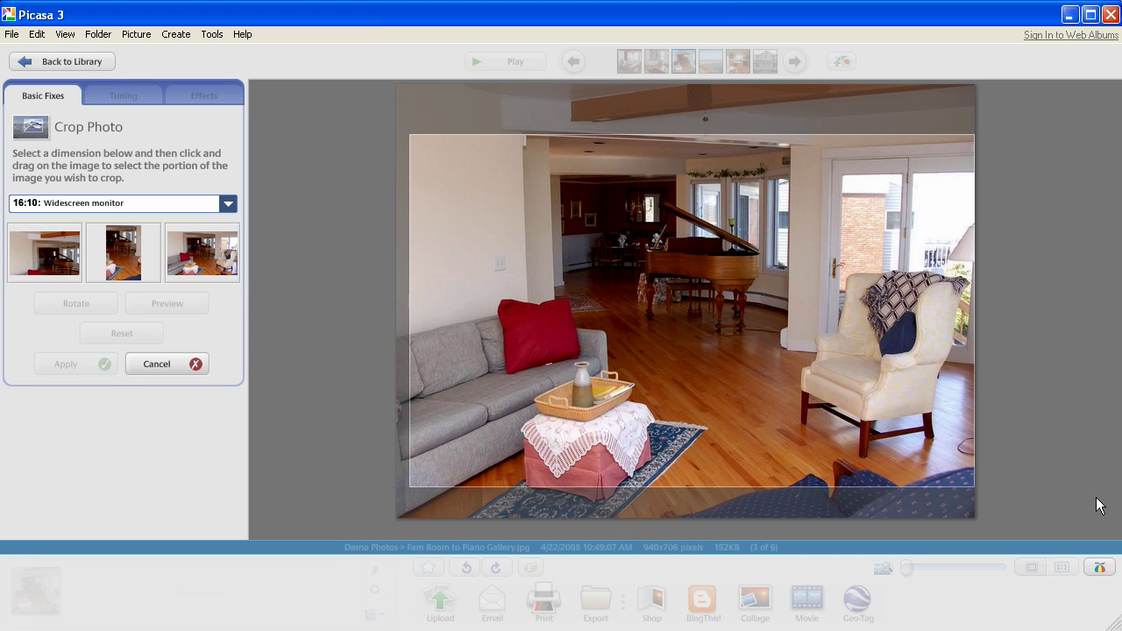
drag(410, 140, 398, 144)
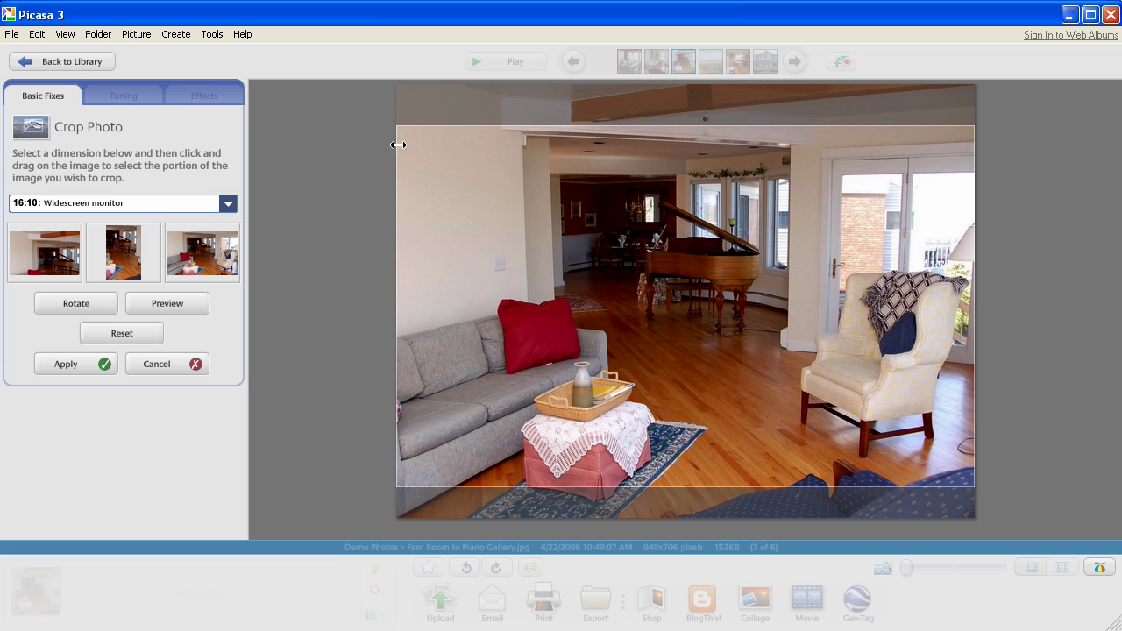
drag(568, 210, 565, 208)
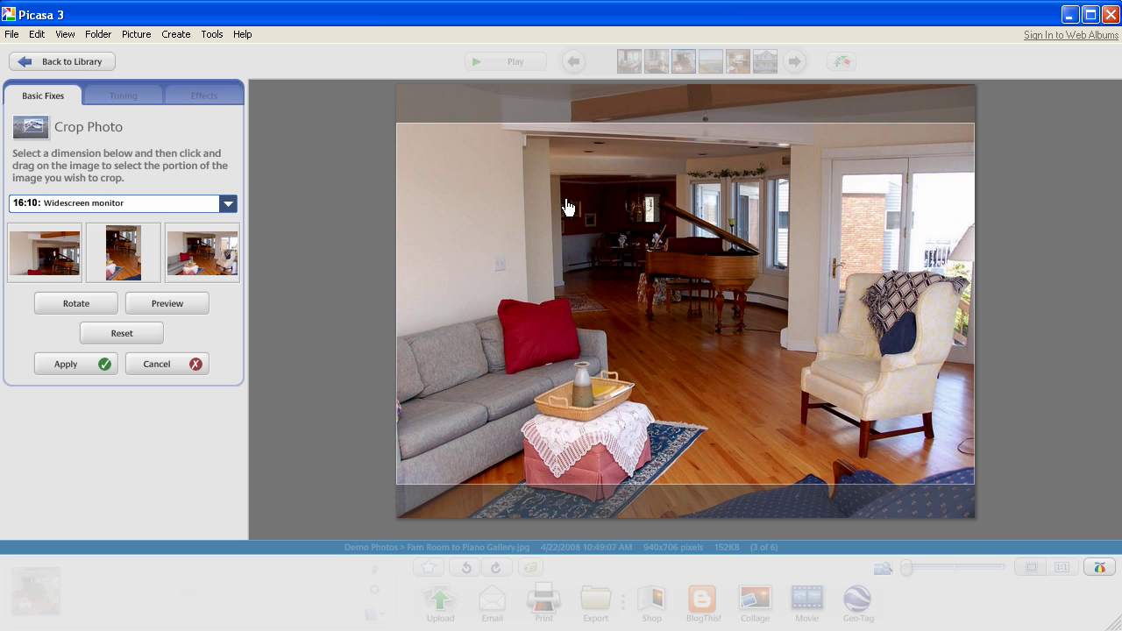
key(Return)
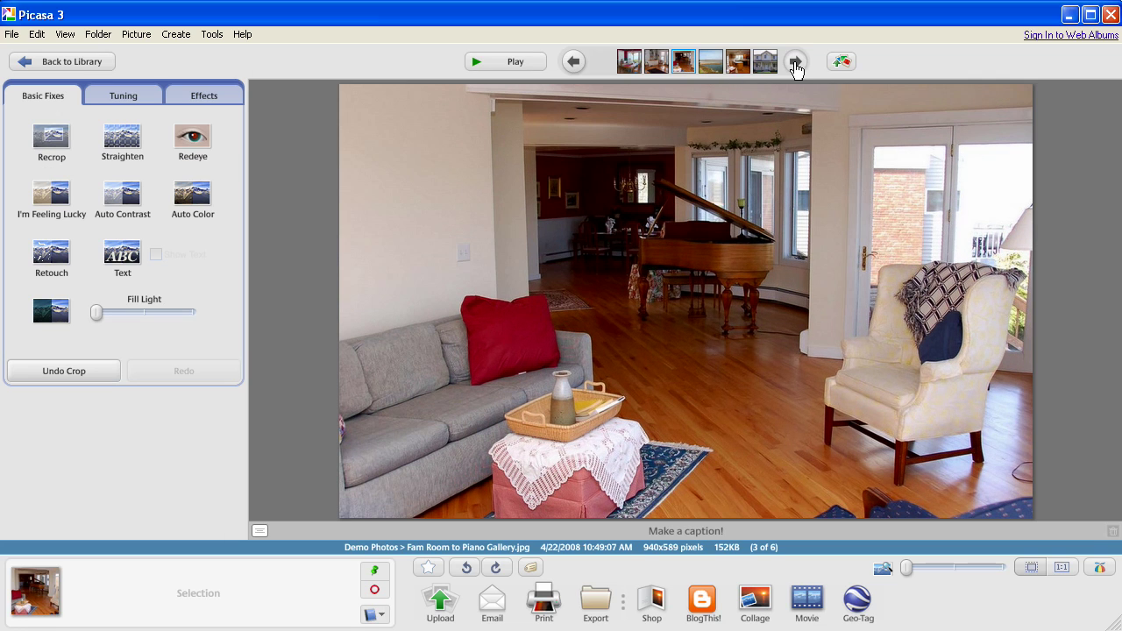
Crop View from Back Yard.jpg to a full-width 16:10 frame shifted slightly lower.
click(795, 63)
click(62, 145)
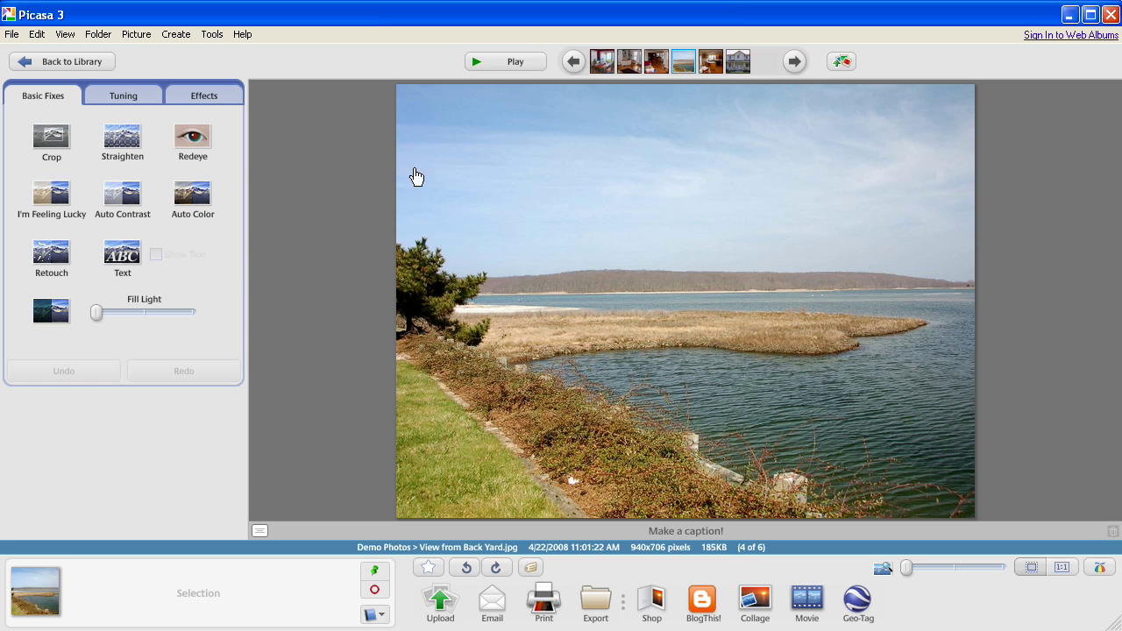
drag(403, 116, 972, 508)
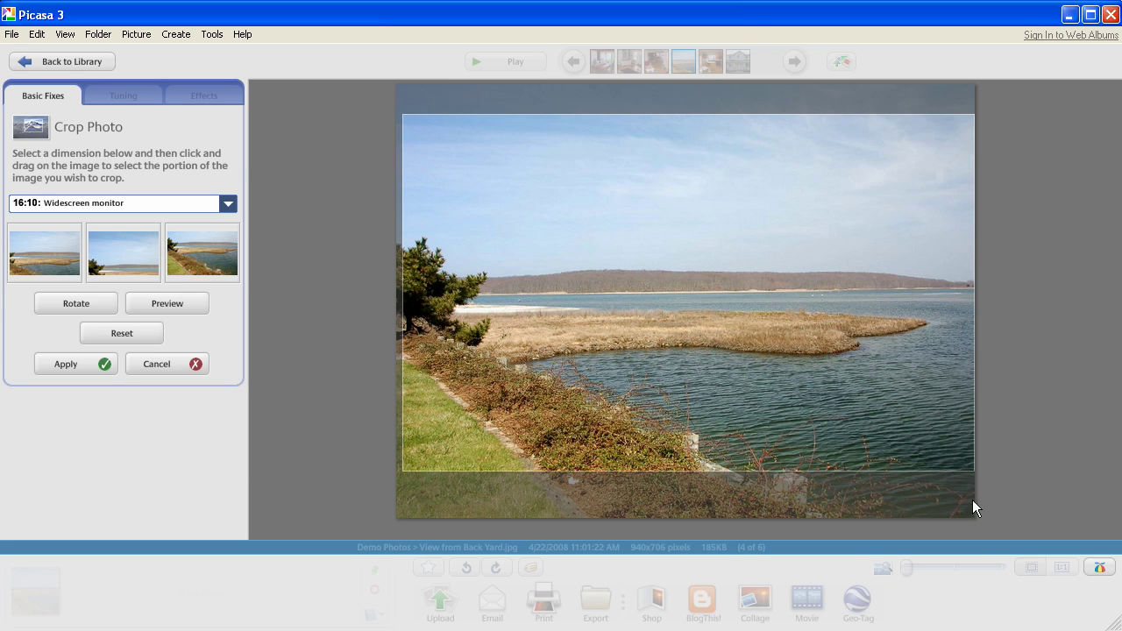
drag(407, 129, 388, 105)
drag(518, 212, 518, 226)
click(73, 362)
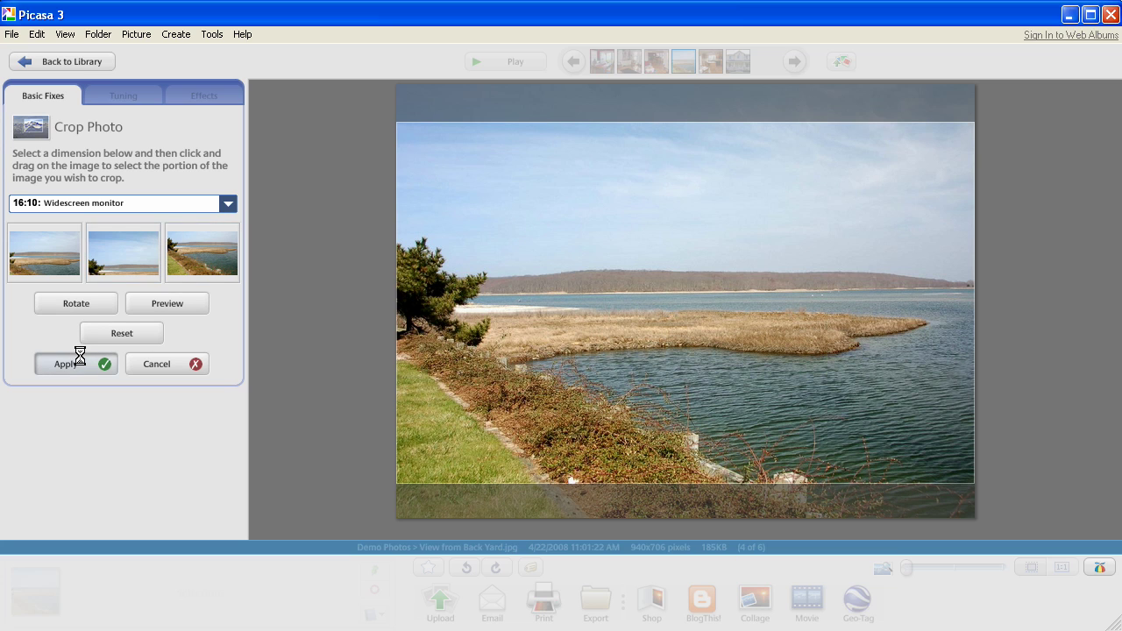
Crop the kitchen photo to 16:10 by fitting the crop box to the image and applying it.
click(794, 61)
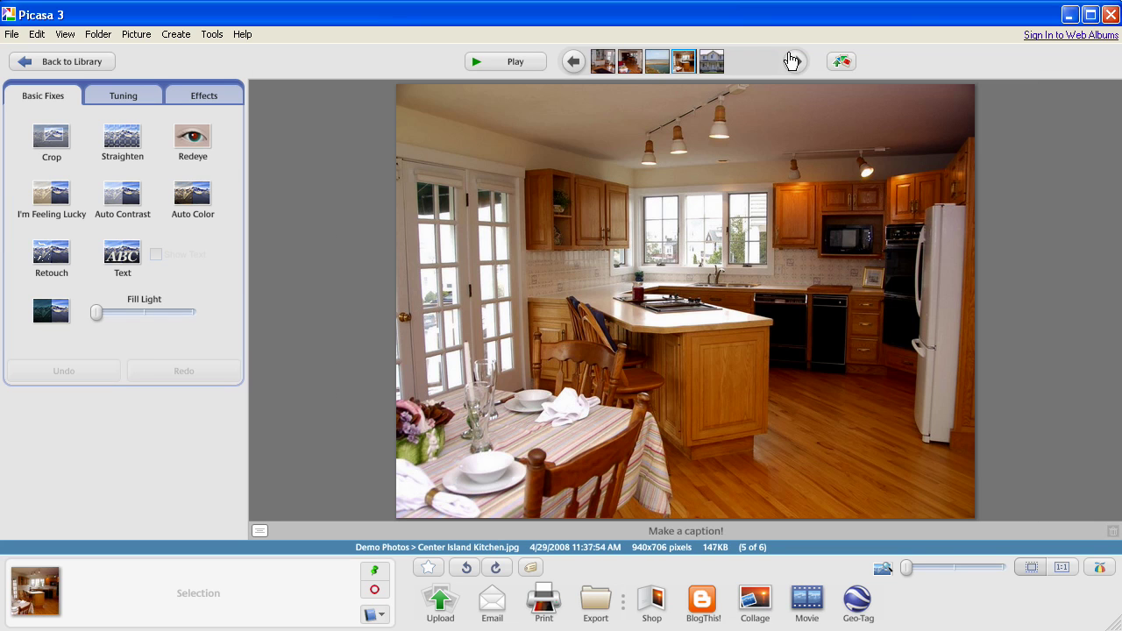
click(63, 139)
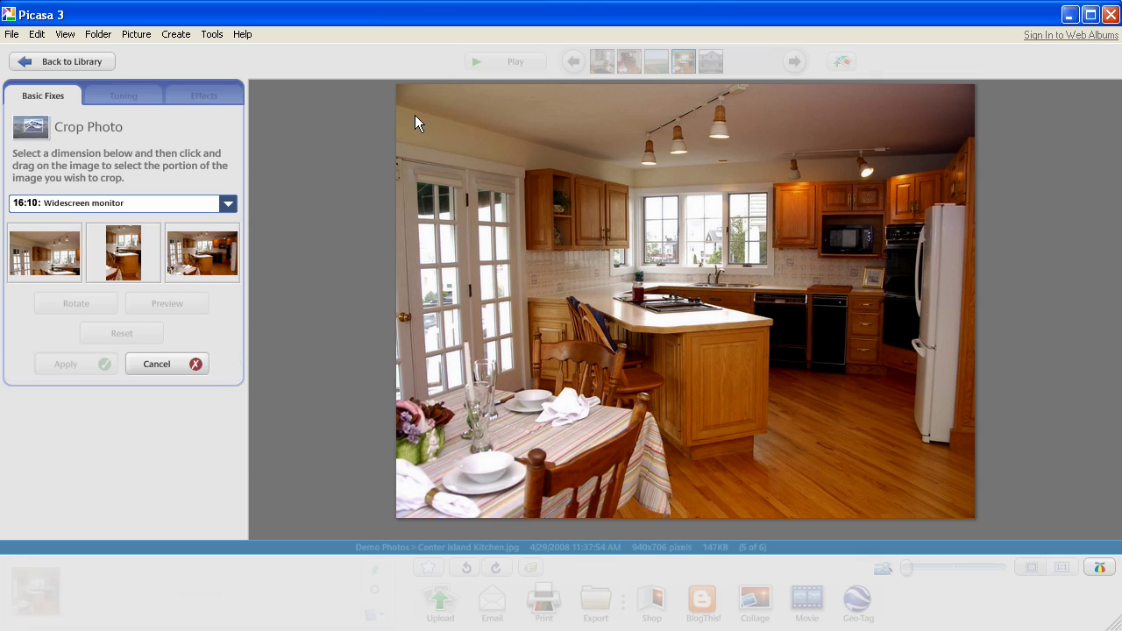
drag(933, 450, 1022, 531)
drag(417, 116, 369, 102)
drag(549, 175, 549, 194)
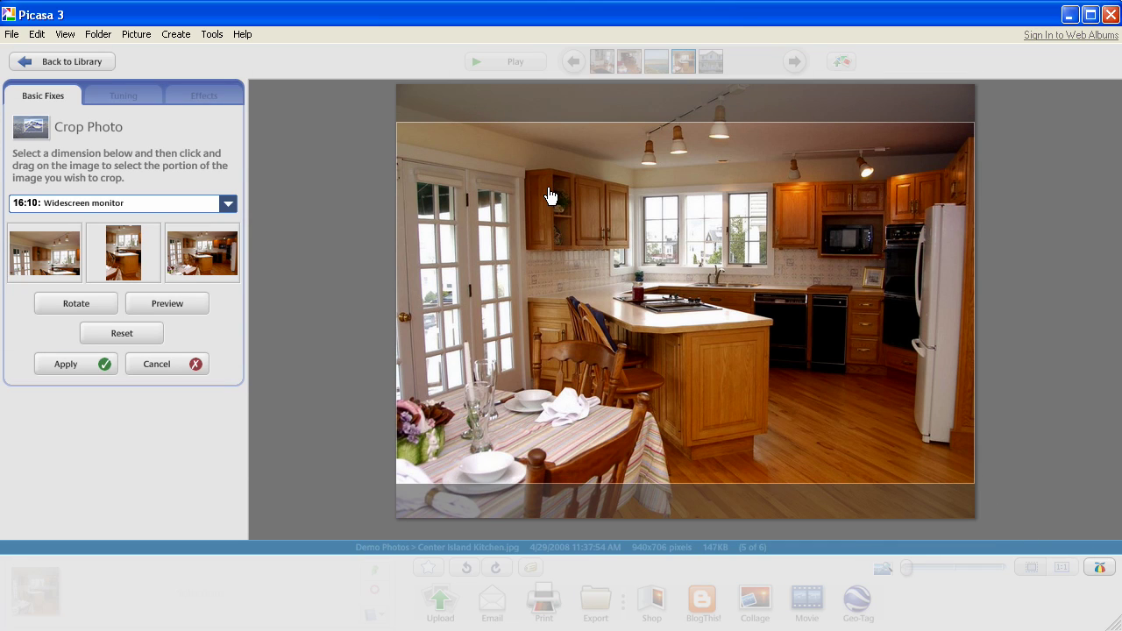
click(66, 364)
Crop House_Front.jpg to 16:10 with the box lowered over the house, leaving it 940x589.
scroll(544, 122, down, 1)
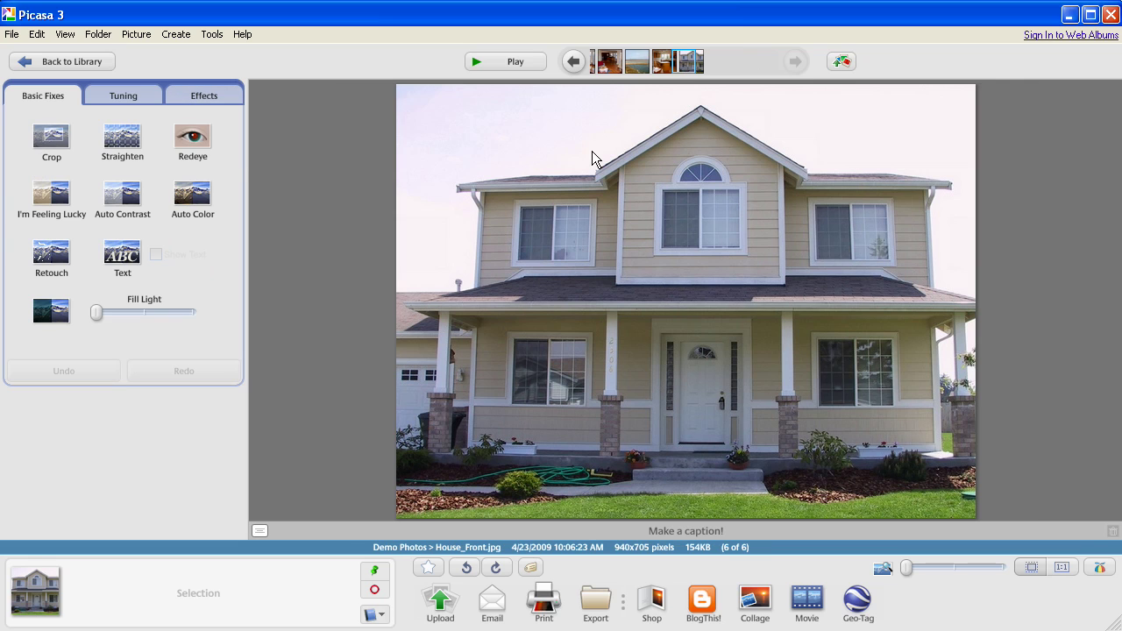
click(66, 140)
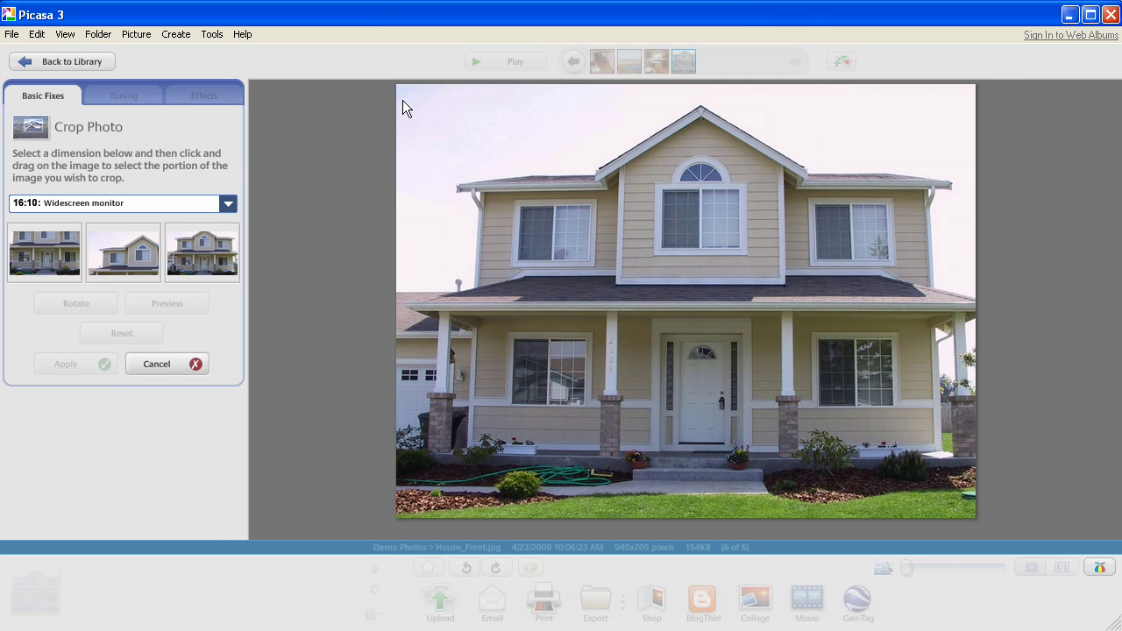
drag(403, 98, 974, 454)
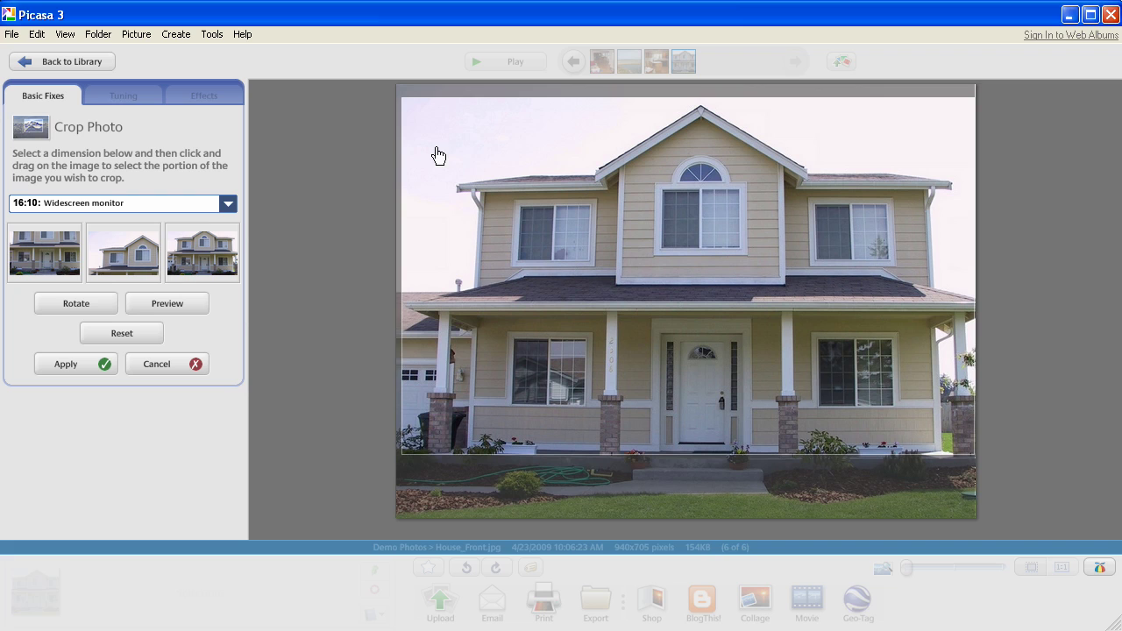
drag(403, 110, 361, 88)
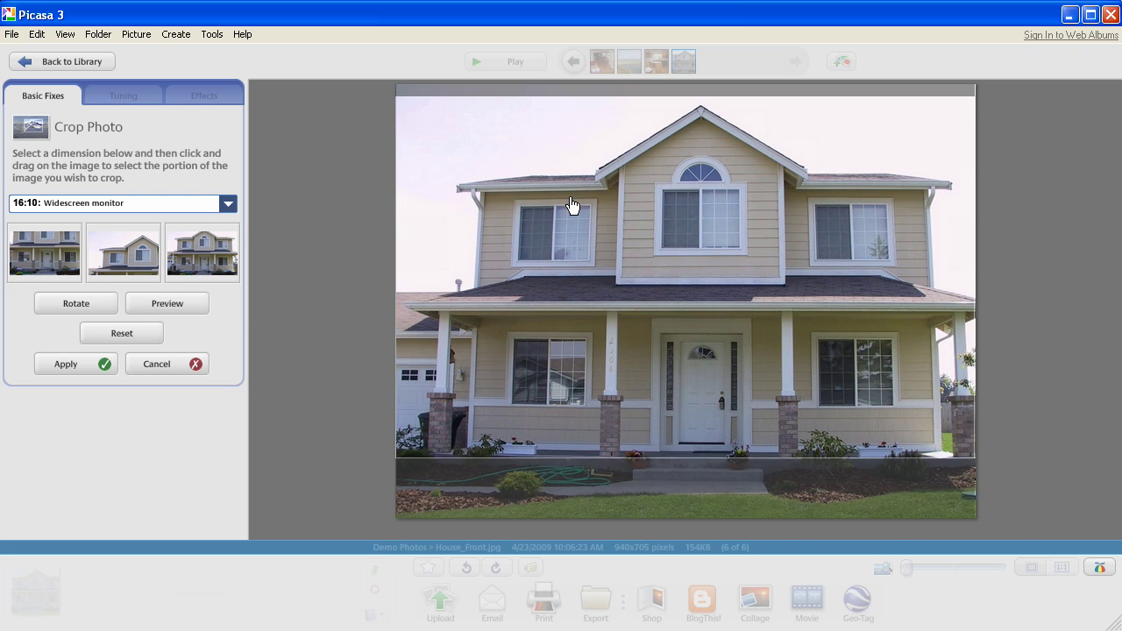
drag(571, 206, 573, 215)
key(Return)
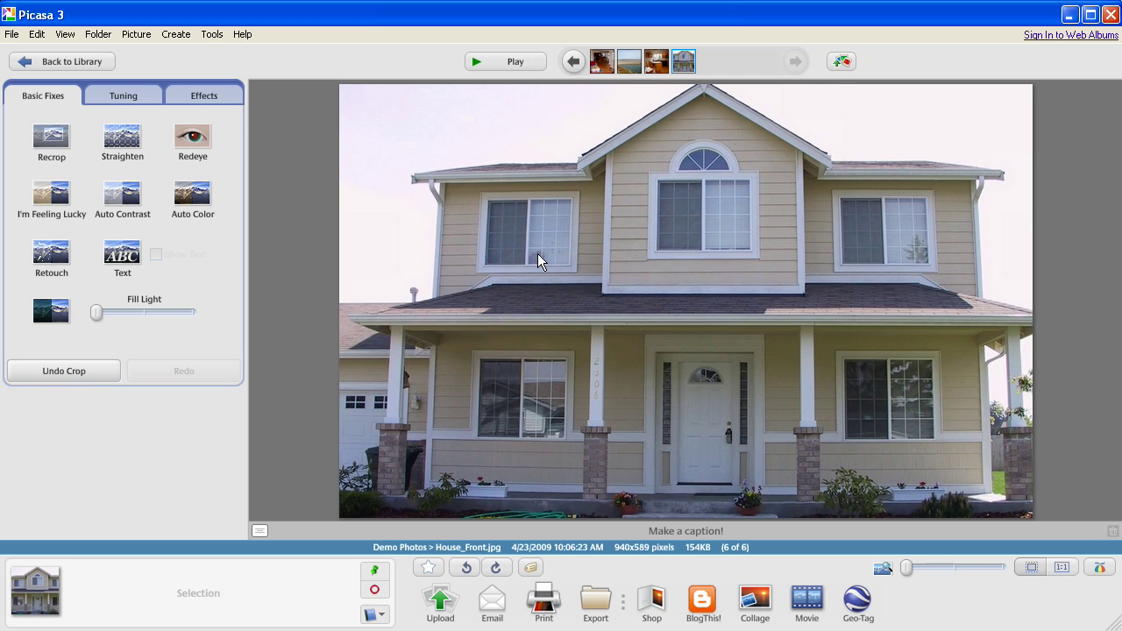
Return to the library and box-select all six Demo Photos thumbnails in the row.
click(60, 61)
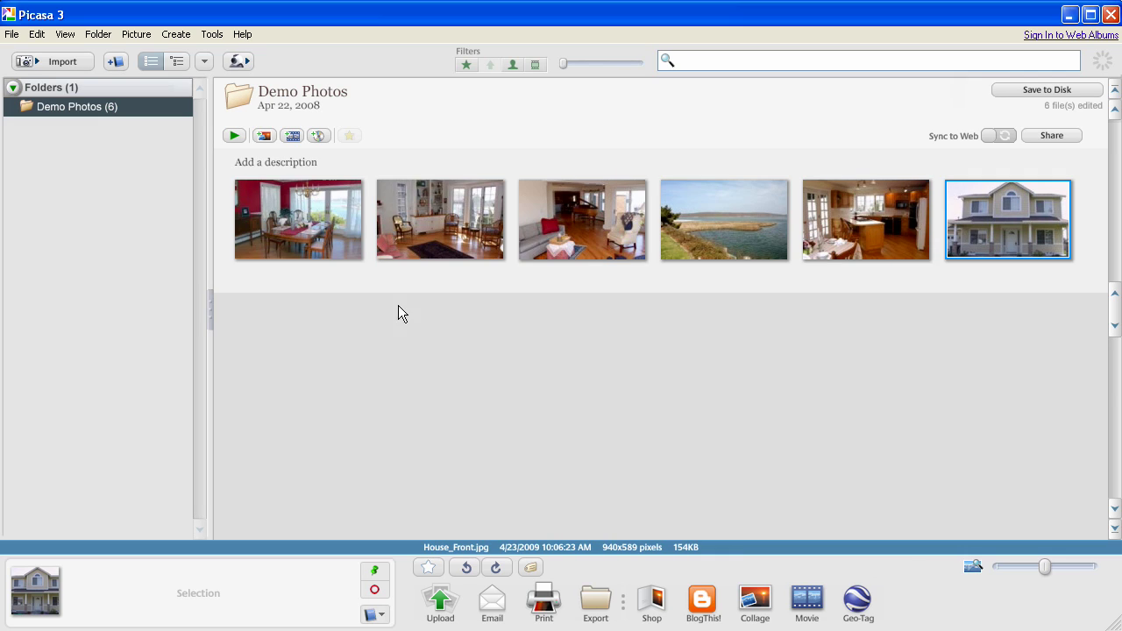
click(306, 284)
click(307, 235)
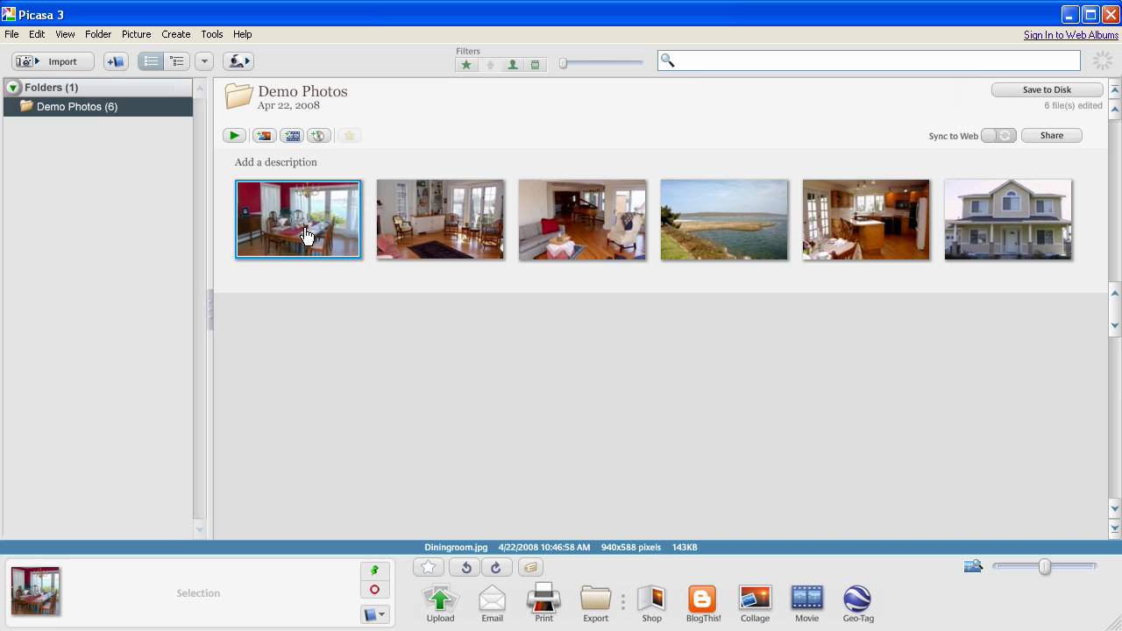
shift+click(999, 230)
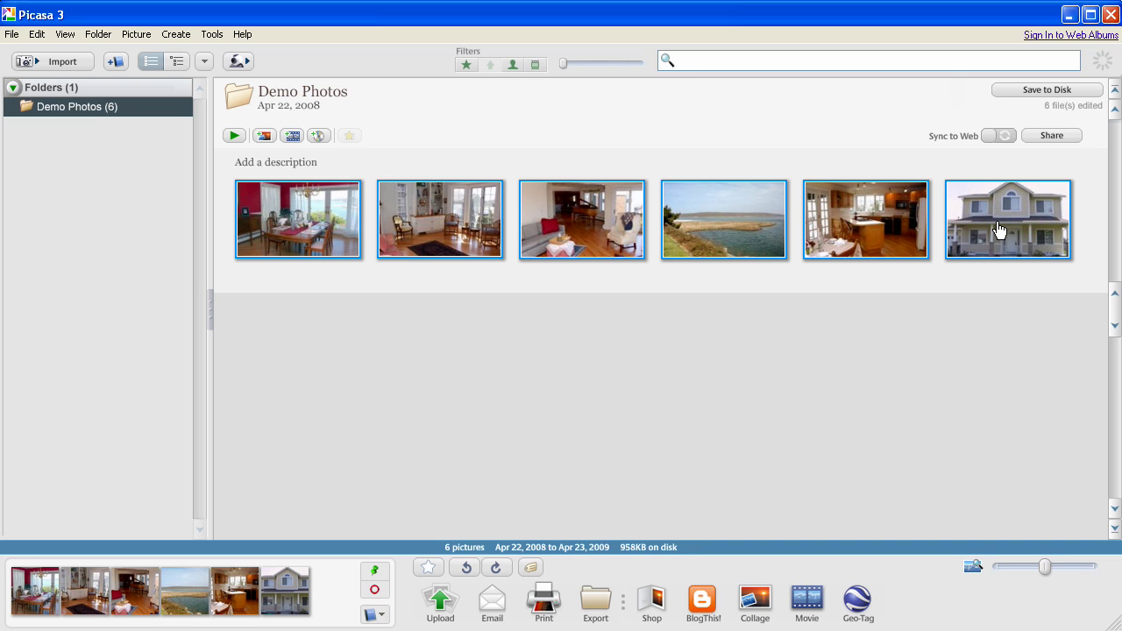
click(976, 280)
drag(954, 261, 238, 175)
Export the selection into a new 'Exporeted Photos' folder, resized to 940 px at Maximum quality.
click(594, 601)
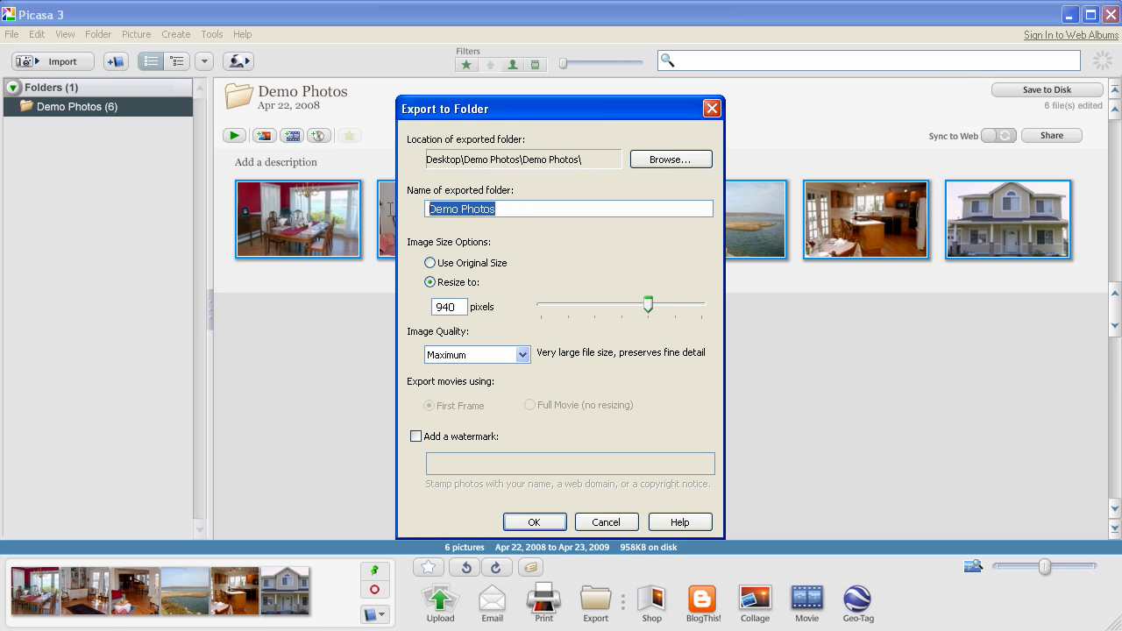
text(Exporete)
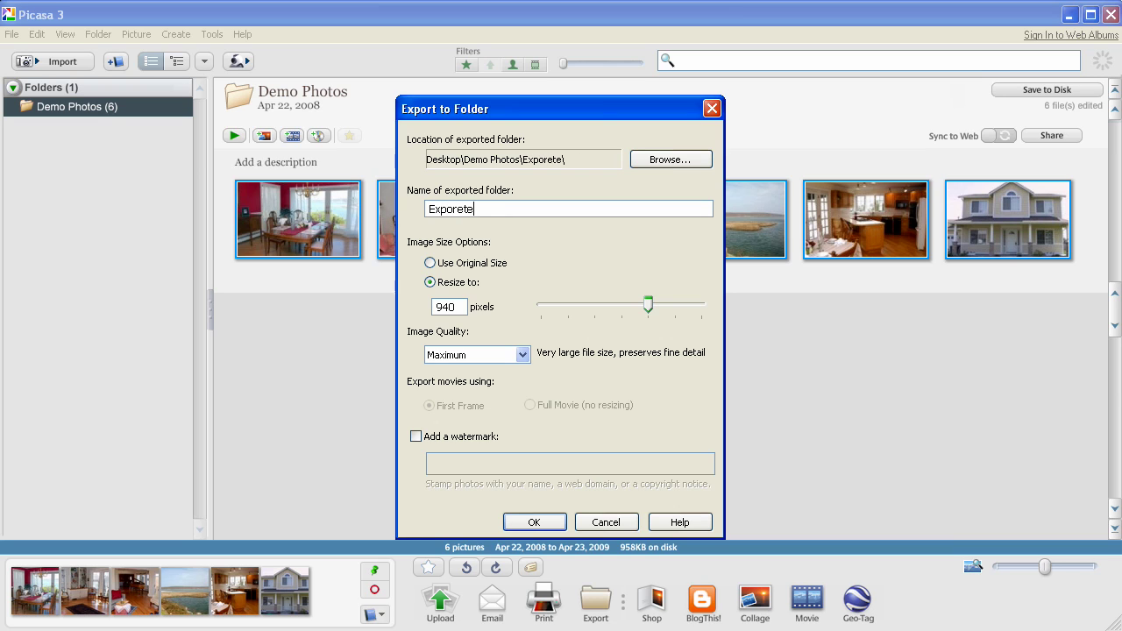
text(d Photos)
drag(459, 307, 432, 307)
click(433, 307)
click(452, 361)
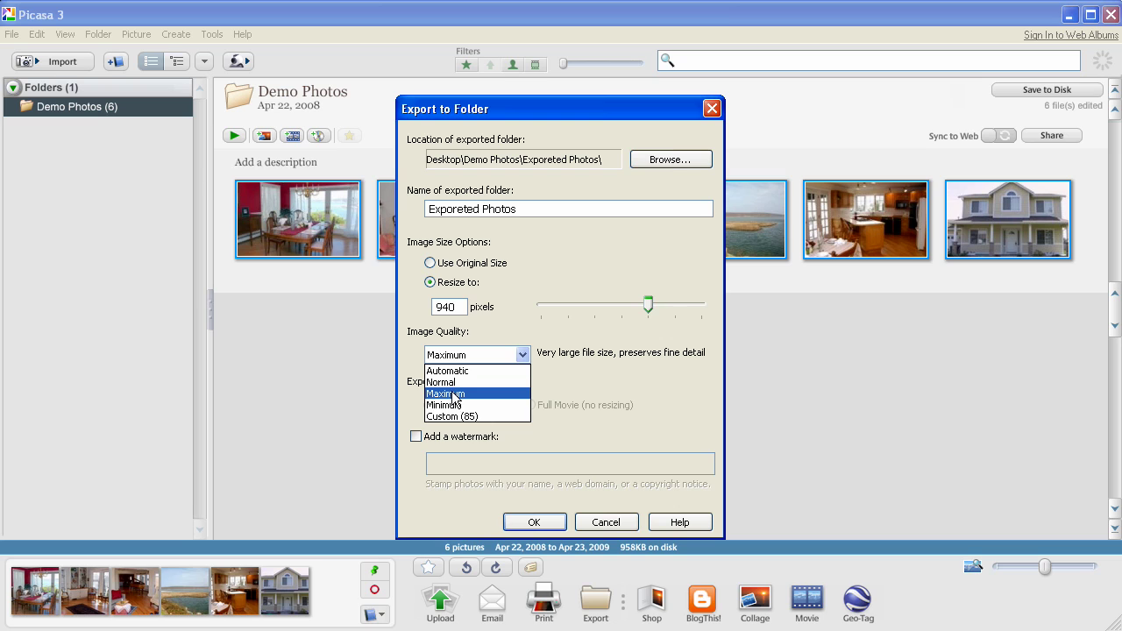
click(454, 394)
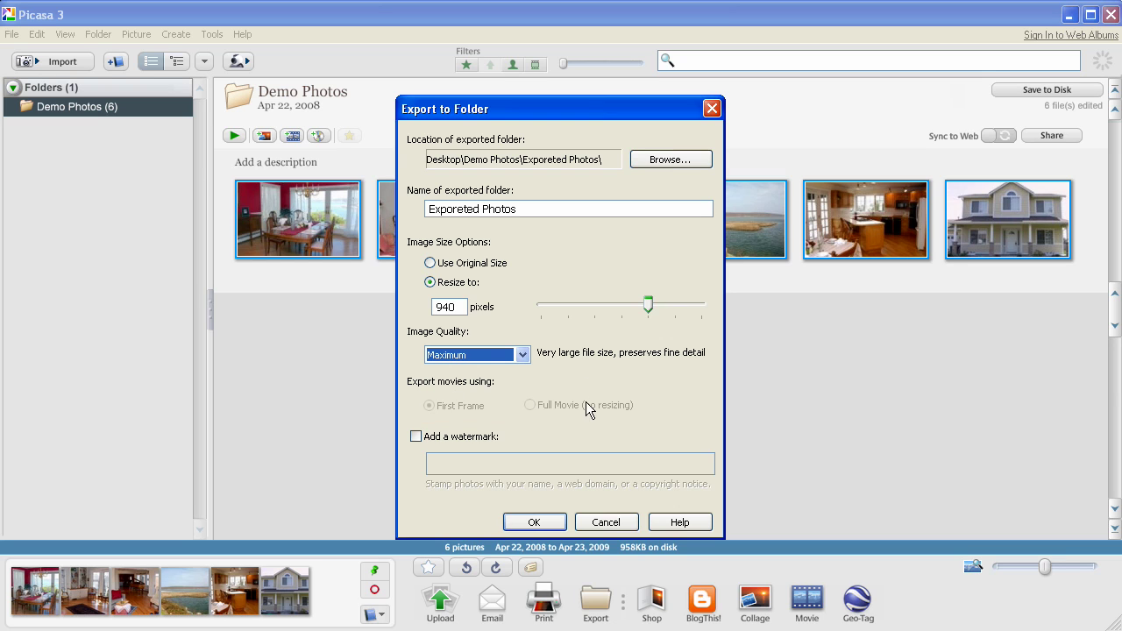
click(535, 523)
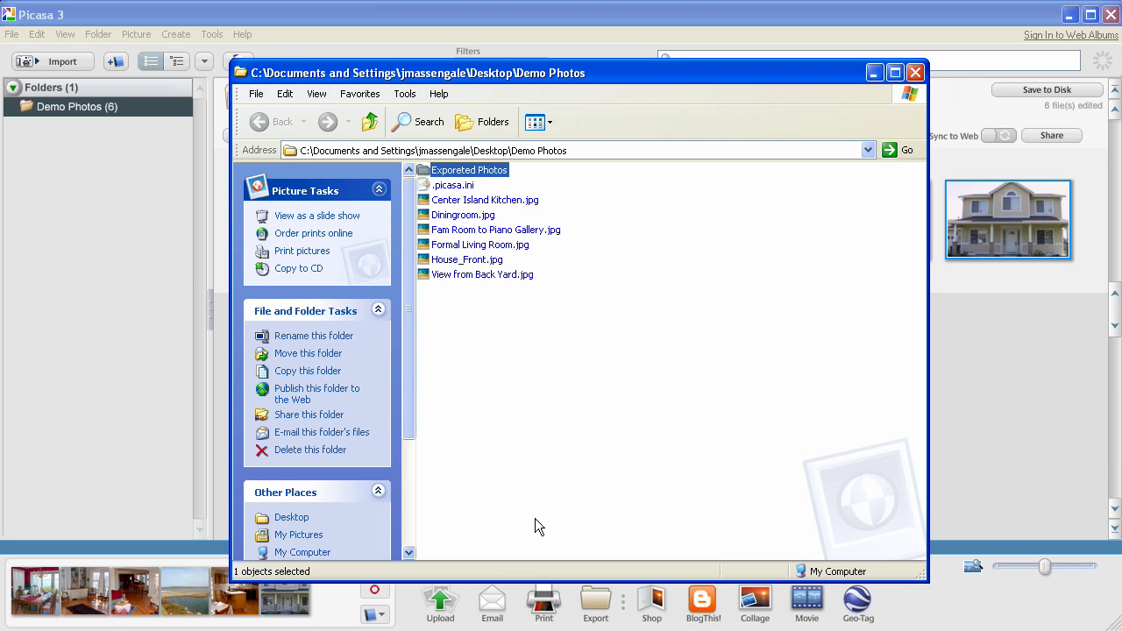
Open Exporeted Photos and view Center Island Kitchen.jpg to confirm it measures 940 × 589.
click(624, 284)
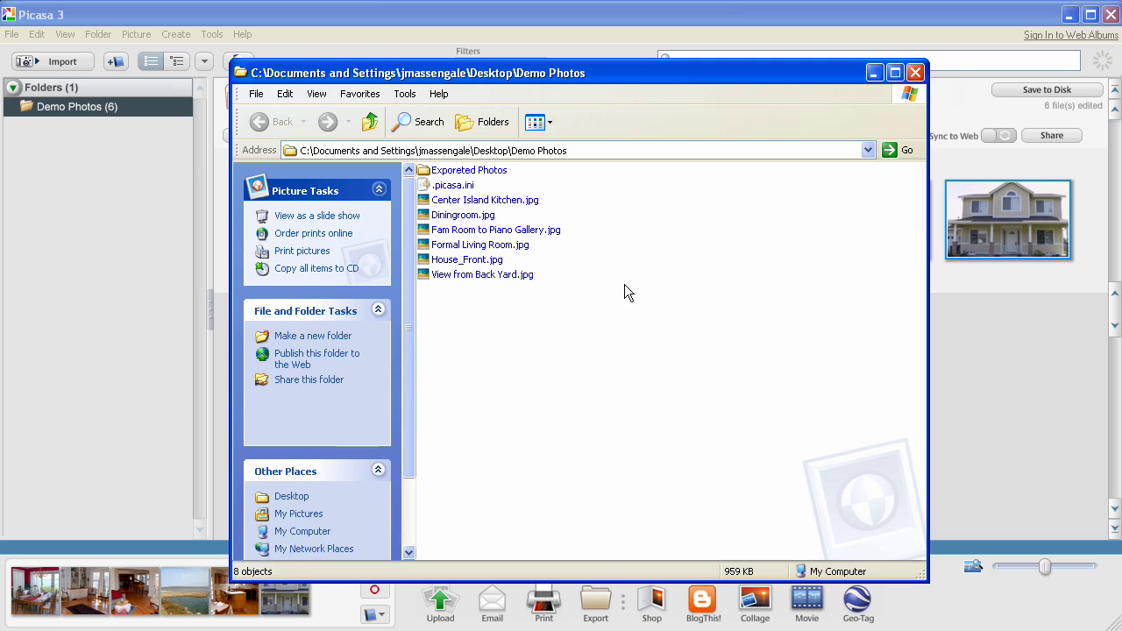
double_click(464, 171)
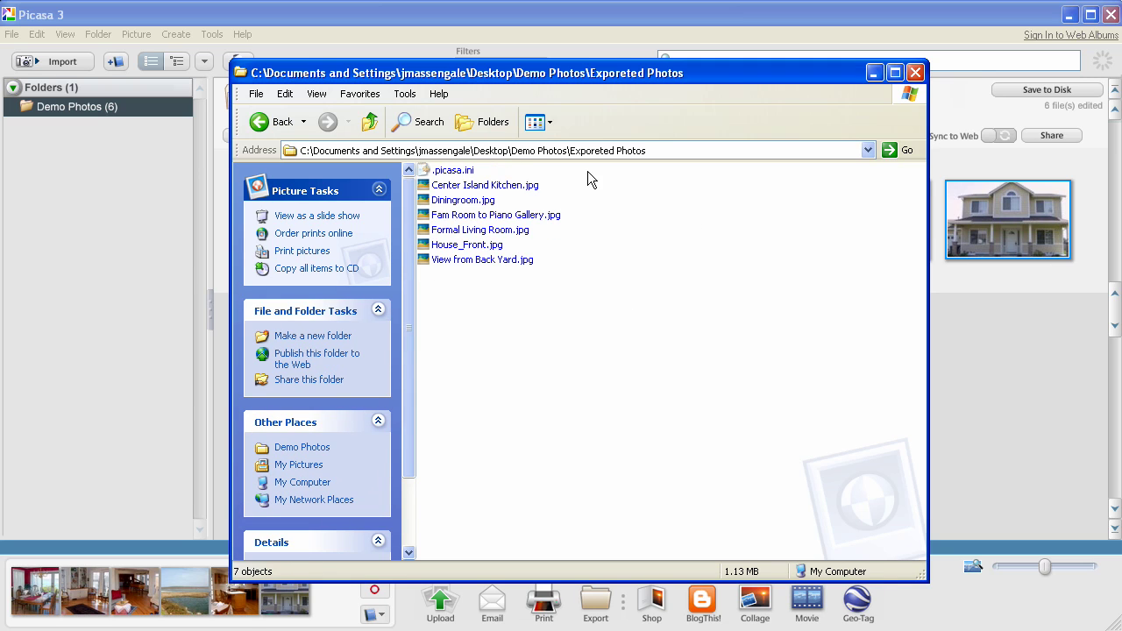
click(529, 187)
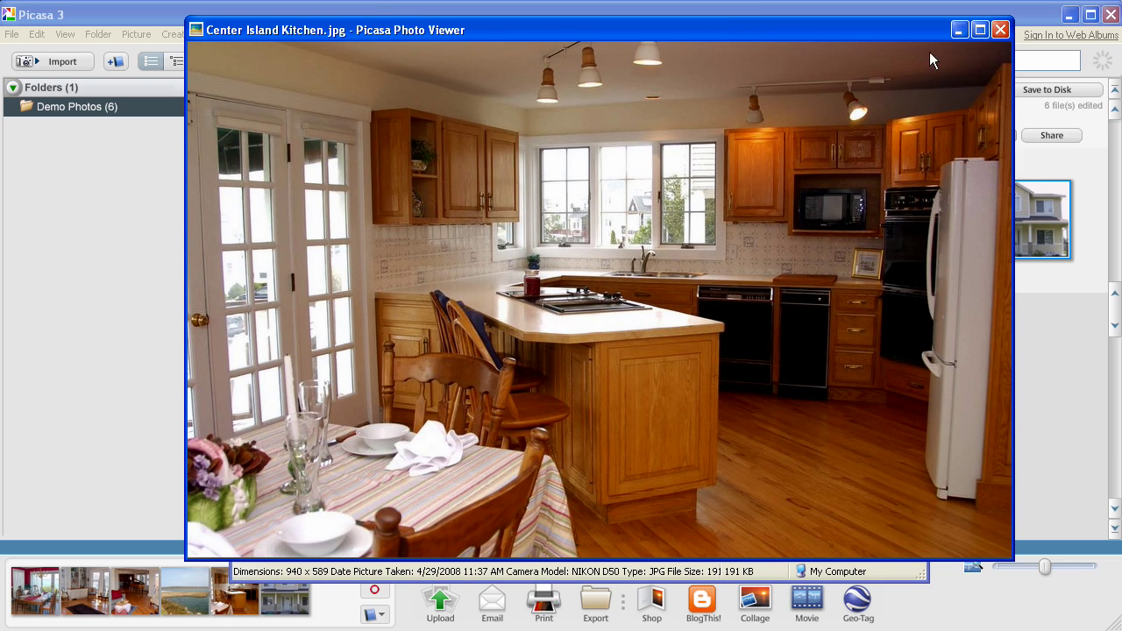
click(1000, 29)
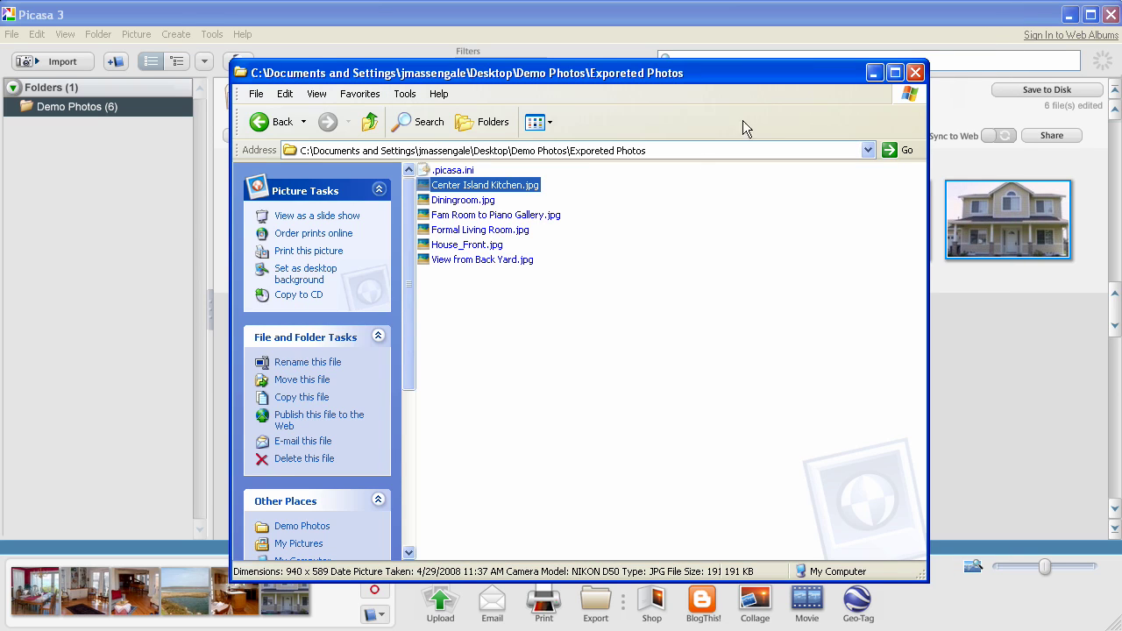
click(649, 256)
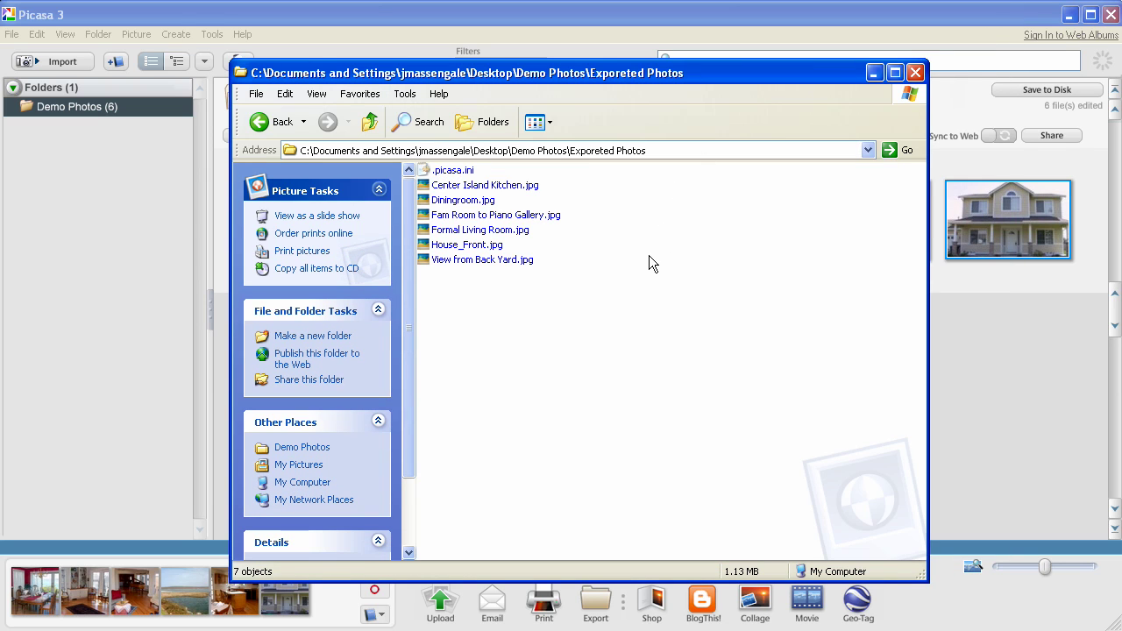
click(618, 154)
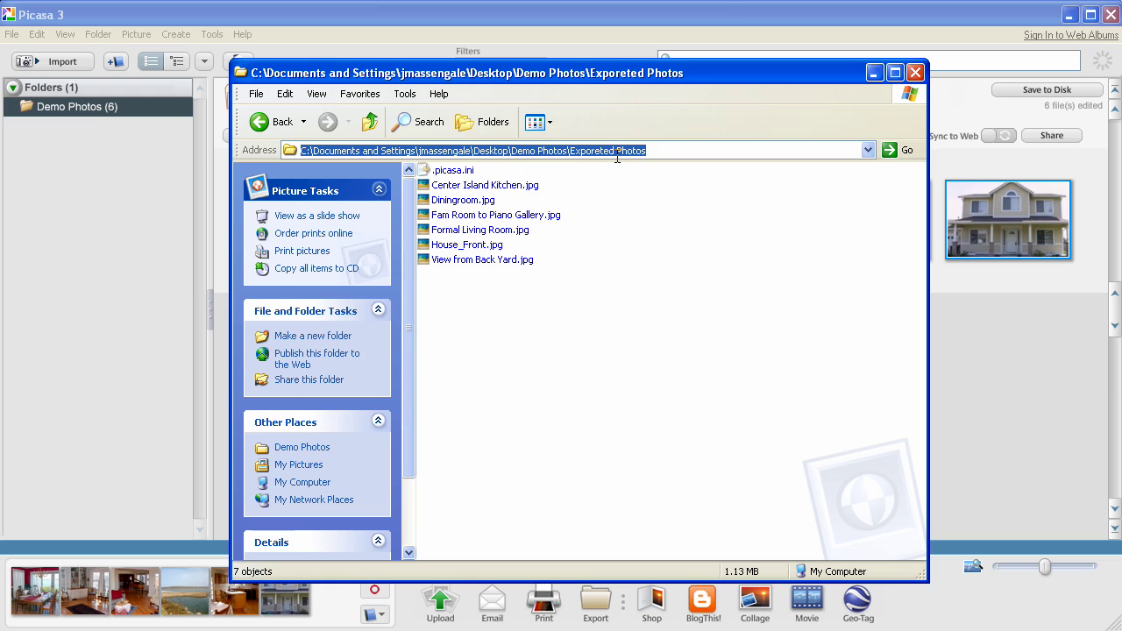
click(624, 197)
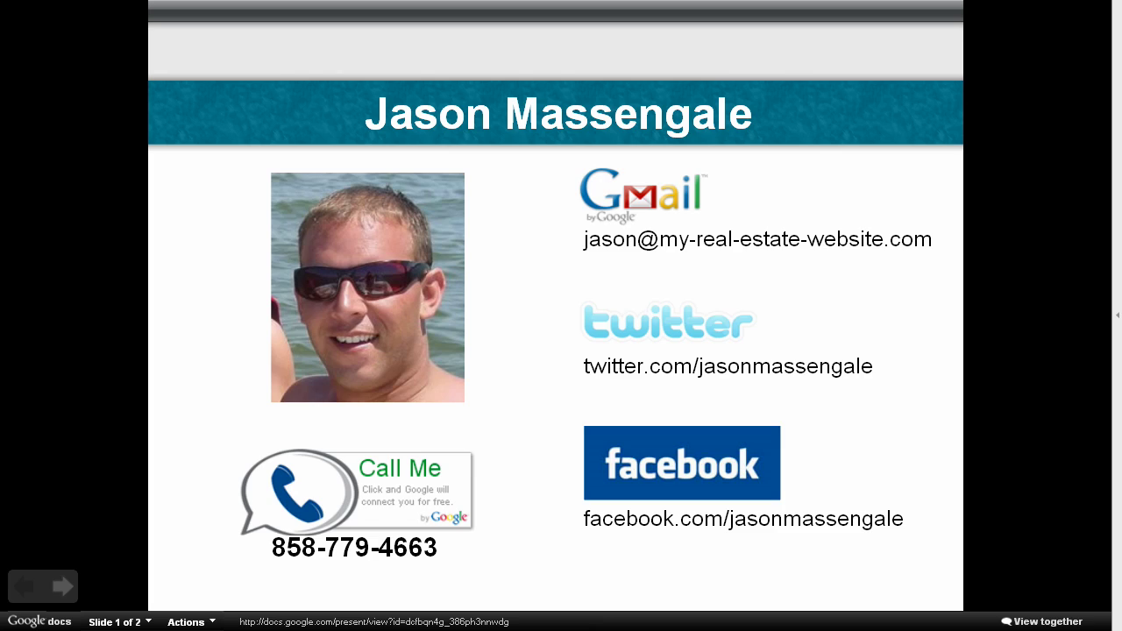
Move the slideshow forward to slide 2 of 2, Real Estate Websites.
key(Right)
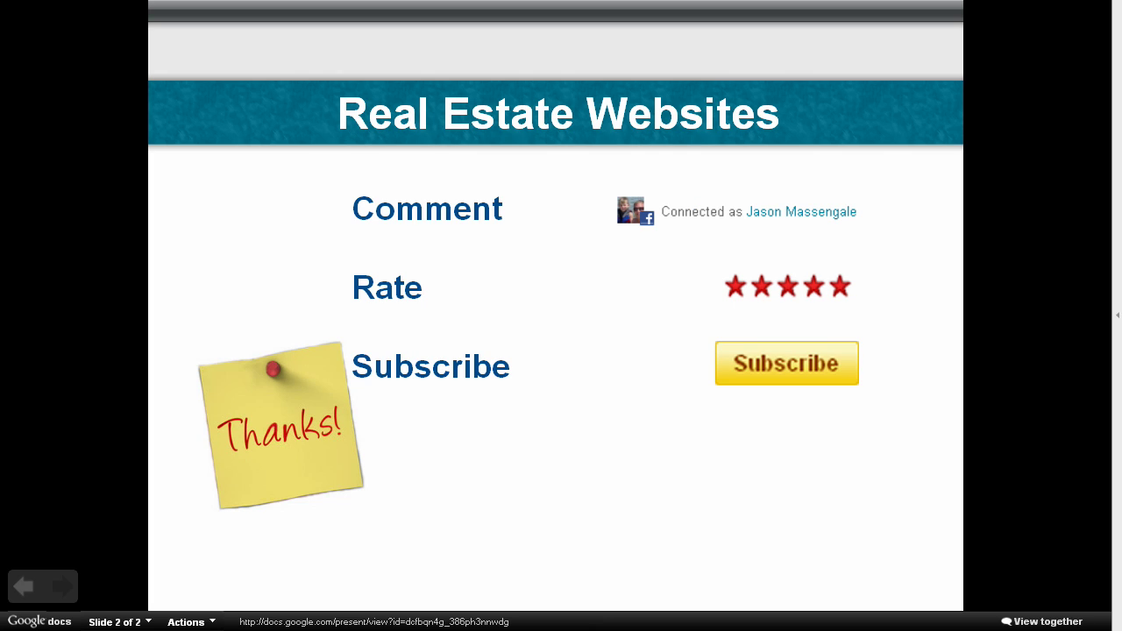